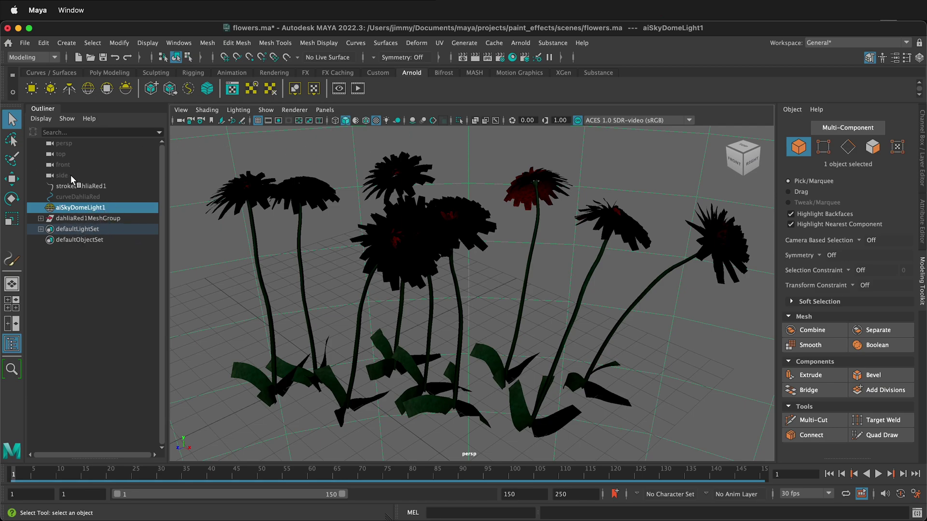
pyautogui.click(923, 239)
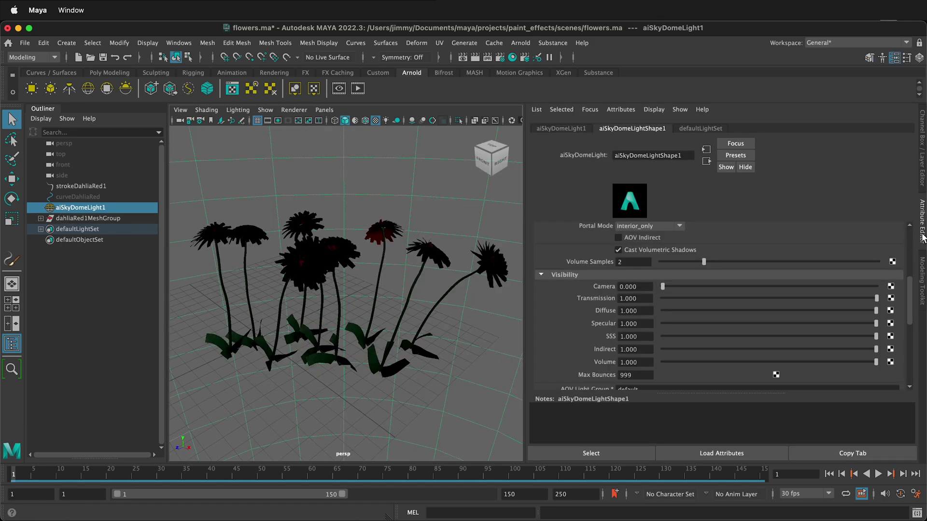
pyautogui.click(542, 274)
pyautogui.scroll(2, 625, 282)
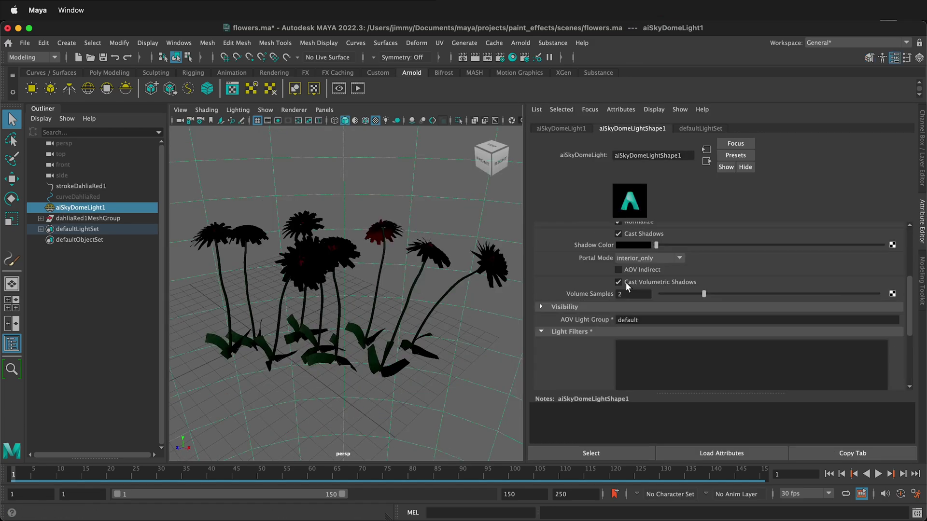
pyautogui.click(539, 306)
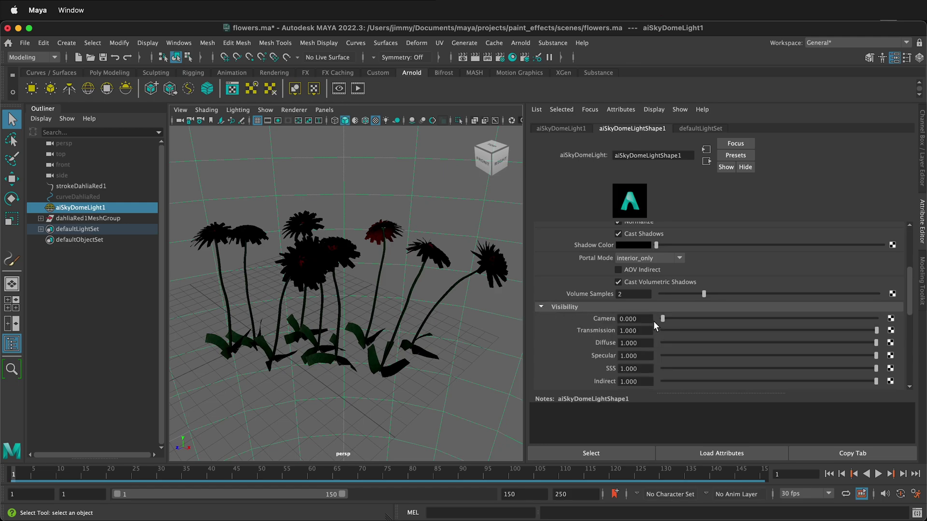
pyautogui.moveTo(662, 319); pyautogui.dragTo(880, 323)
pyautogui.moveTo(874, 319); pyautogui.dragTo(634, 323)
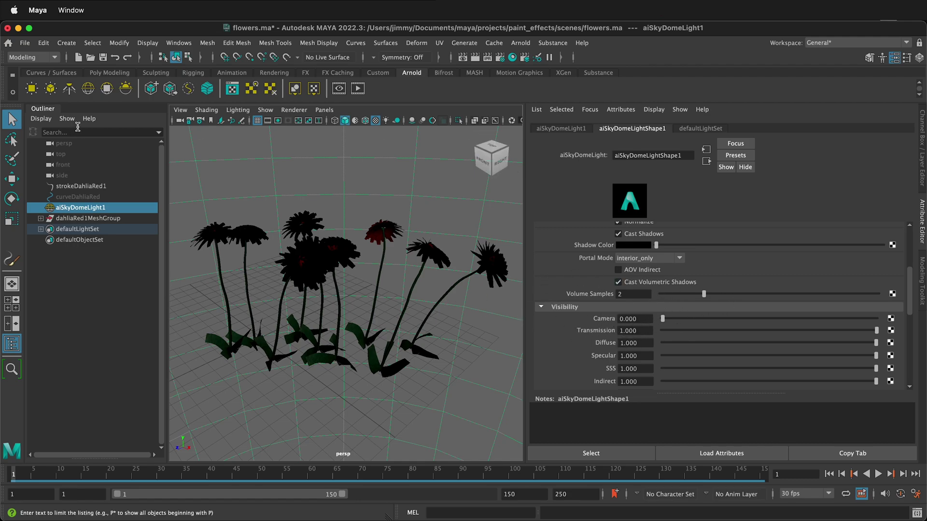
# Step: Select strokeDahliaRed1 and key its End Bounds Min Clip and Max Clip at frame 1
pyautogui.click(83, 186)
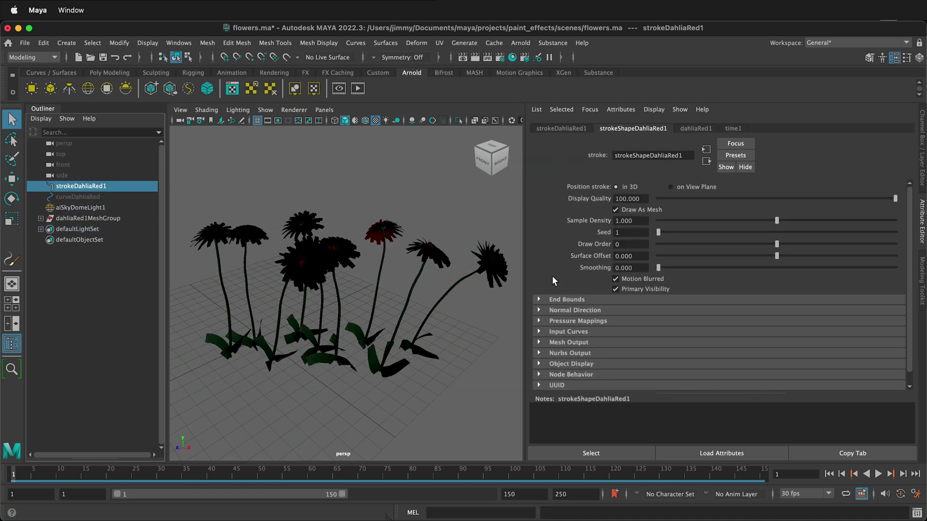
pyautogui.click(539, 299)
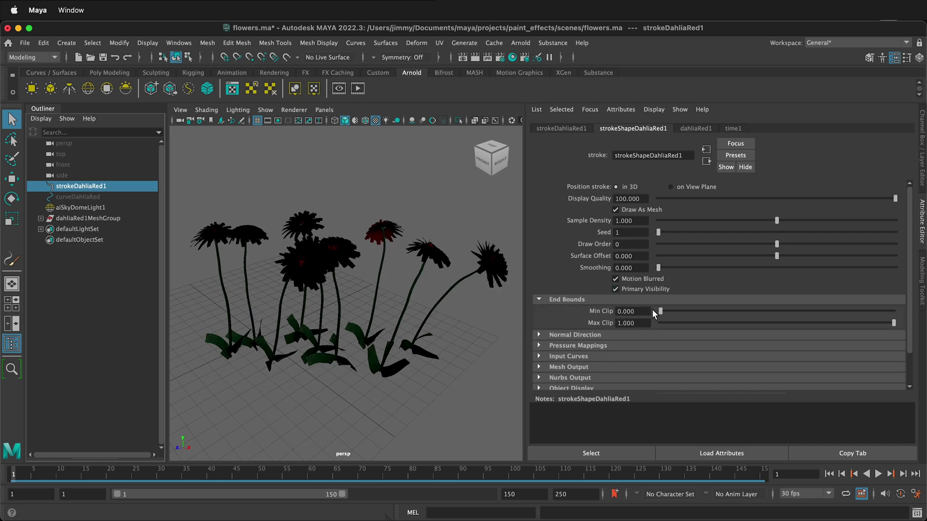
pyautogui.moveTo(660, 311)
pyautogui.mouseDown()
pyautogui.moveTo(904, 312)
pyautogui.moveTo(619, 315)
pyautogui.mouseUp()
pyautogui.rightClick(626, 312)
pyautogui.click(633, 325)
pyautogui.rightClick(633, 323)
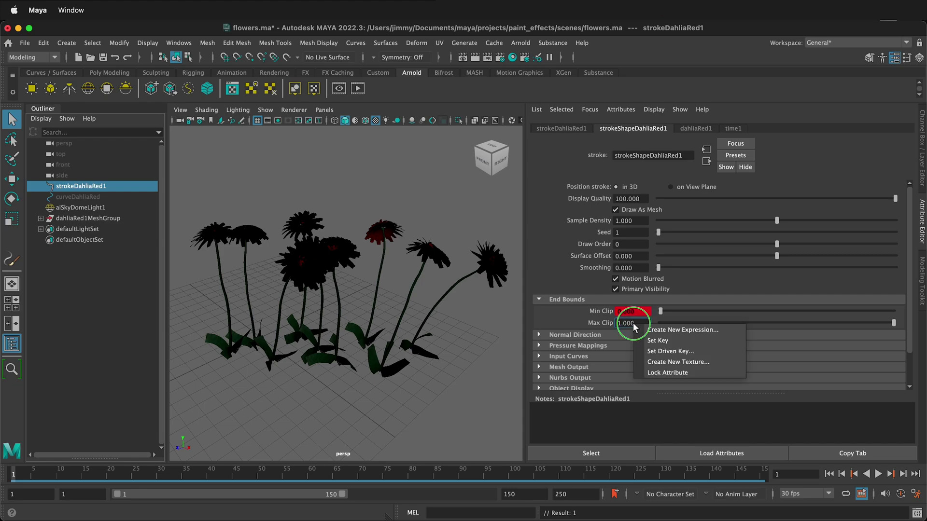
pyautogui.click(641, 337)
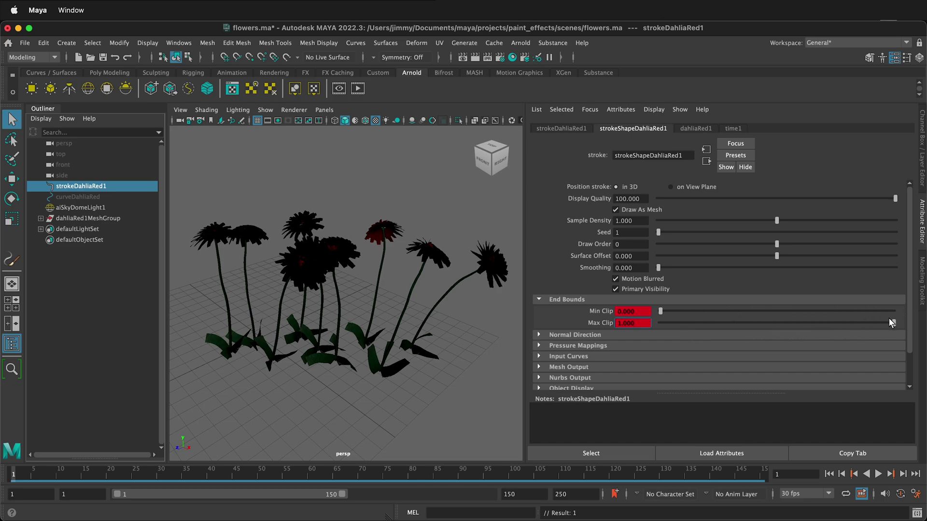
# Step: Key Max Clip at 0 on frame 1 and at 1 on frame 90
pyautogui.moveTo(866, 323); pyautogui.dragTo(607, 327)
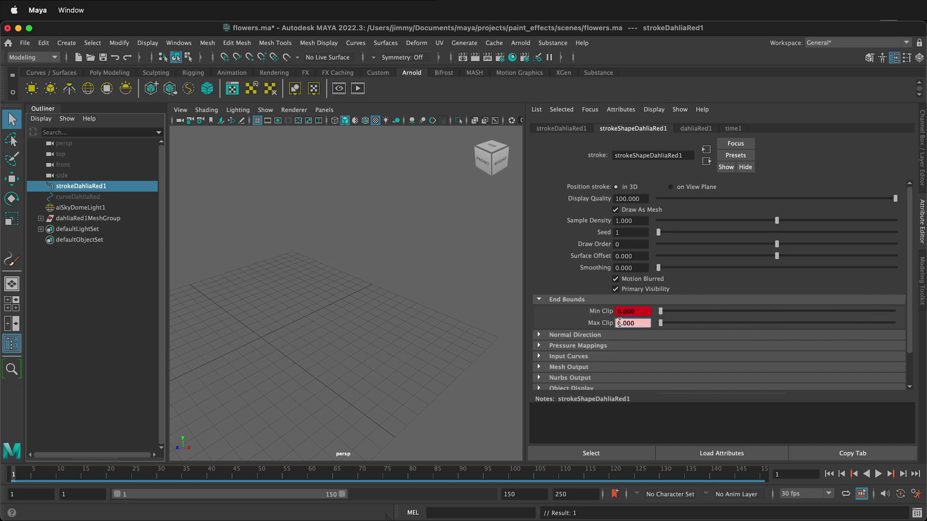
pyautogui.rightClick(620, 323)
pyautogui.click(629, 337)
pyautogui.click(461, 474)
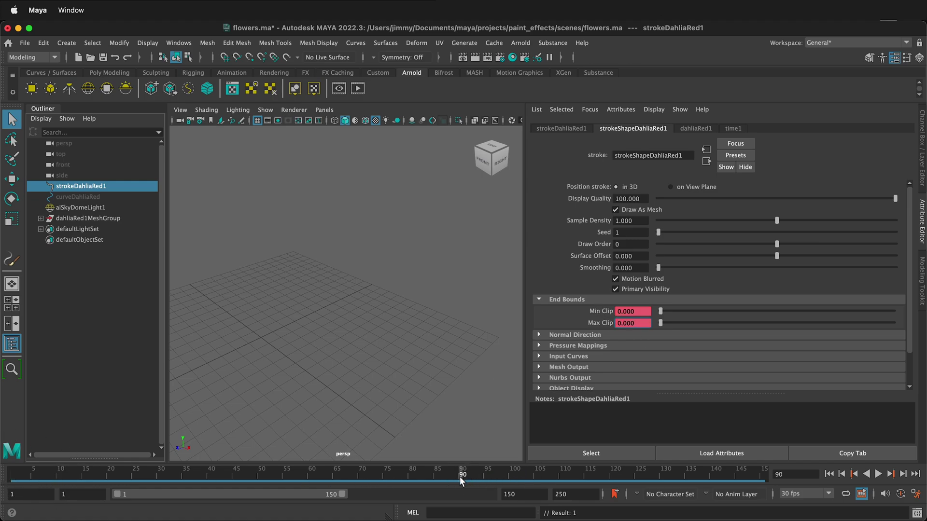
pyautogui.moveTo(661, 324); pyautogui.dragTo(891, 326)
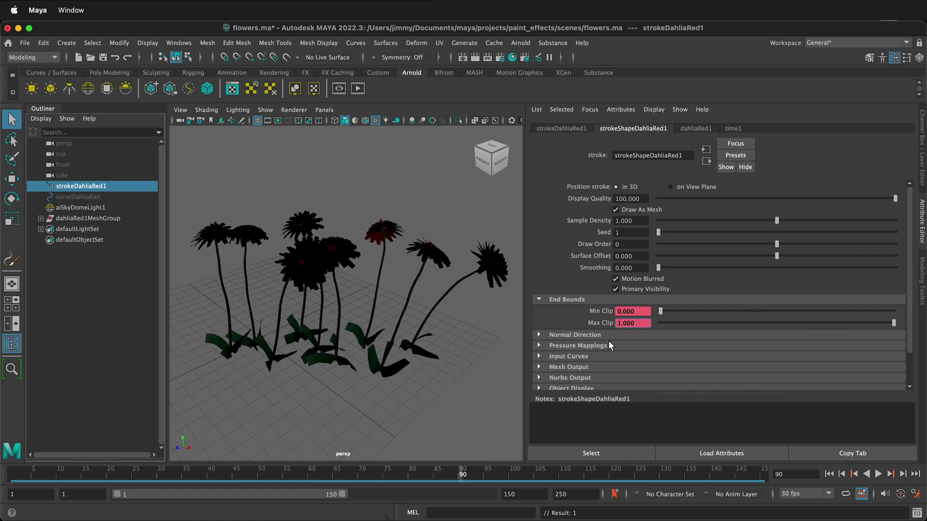
pyautogui.rightClick(638, 323)
pyautogui.click(652, 338)
# Step: Scrub the timeline from frame 1 to about frame 30 to watch the dahlias grow in
pyautogui.moveTo(9, 472)
pyautogui.mouseDown()
pyautogui.moveTo(454, 476)
pyautogui.moveTo(57, 462)
pyautogui.moveTo(47, 467)
pyautogui.moveTo(464, 476)
pyautogui.moveTo(3, 474)
pyautogui.moveTo(193, 483)
pyautogui.moveTo(159, 481)
pyautogui.mouseUp()
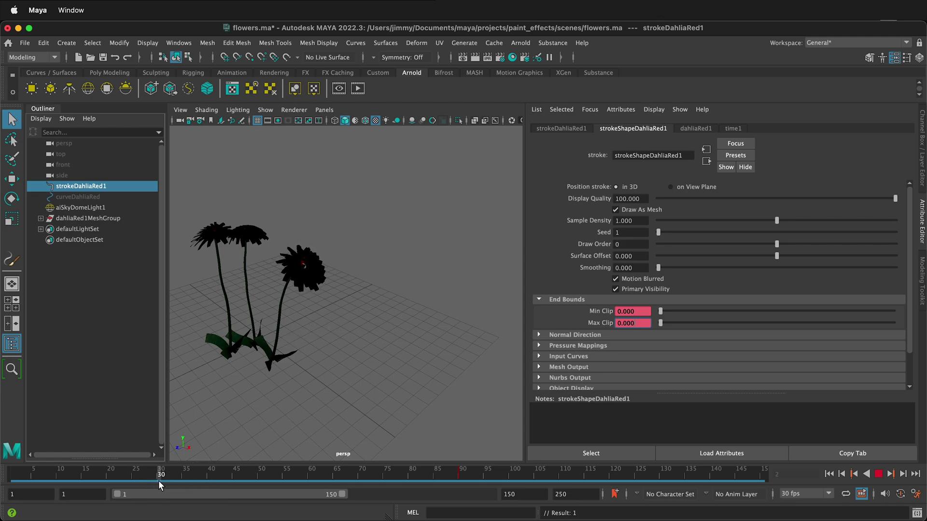
# Step: Key Min Clip at 0 on frame 30 and at 1 on frame 90
pyautogui.rightClick(639, 312)
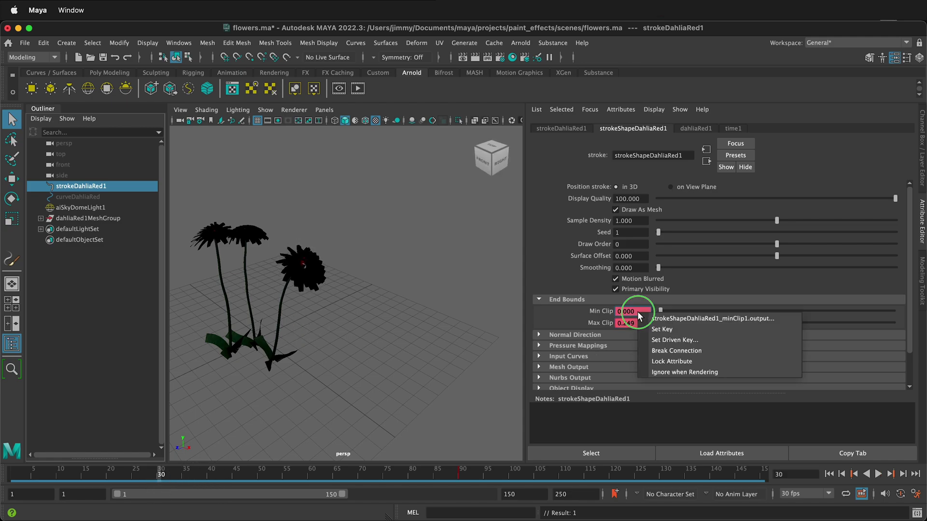
pyautogui.click(652, 327)
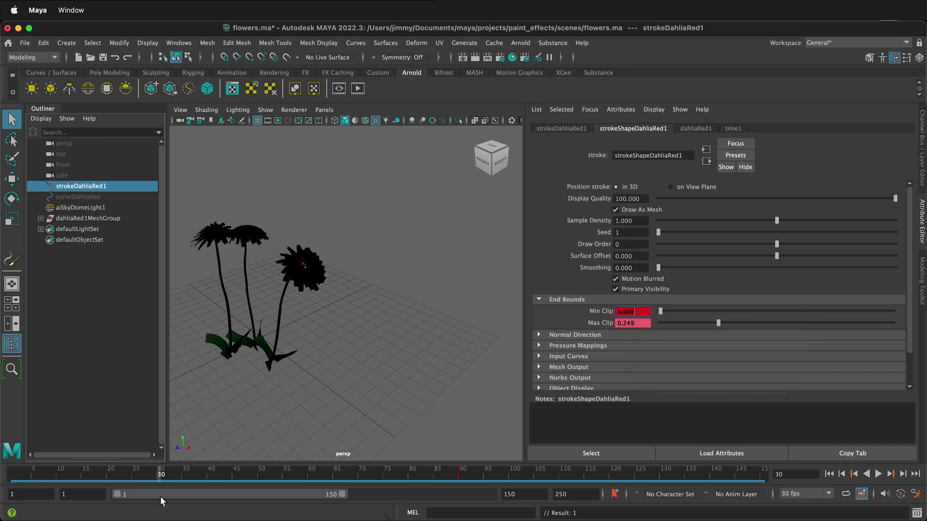
pyautogui.moveTo(161, 477); pyautogui.dragTo(459, 480)
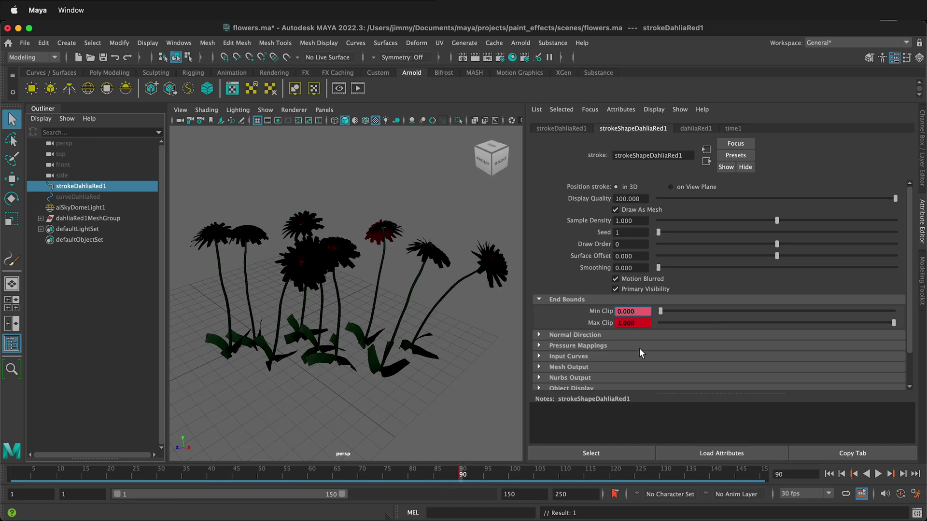
pyautogui.moveTo(660, 312); pyautogui.dragTo(913, 307)
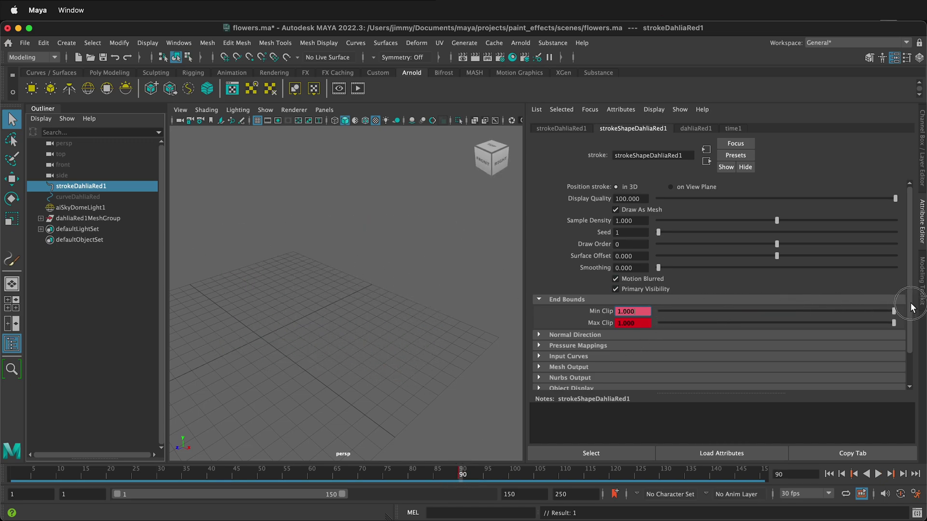
pyautogui.rightClick(645, 309)
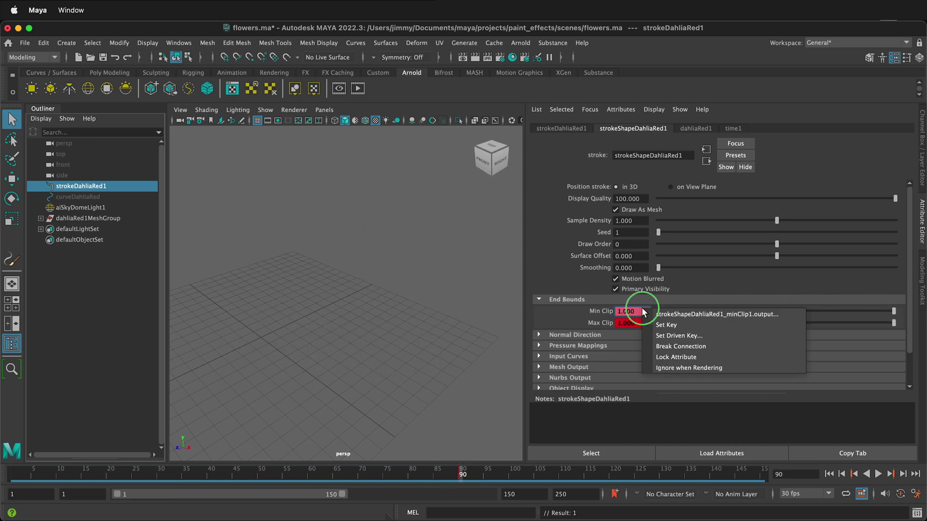
pyautogui.click(669, 324)
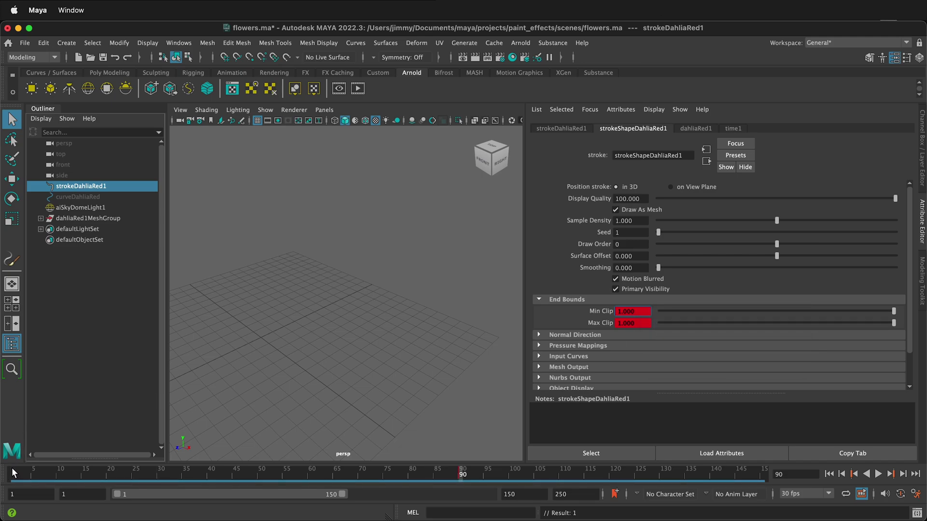
# Step: Preview the die-back, then lower Min Clip to 0.388 at frame 70 and key it
pyautogui.moveTo(7, 471); pyautogui.dragTo(548, 493)
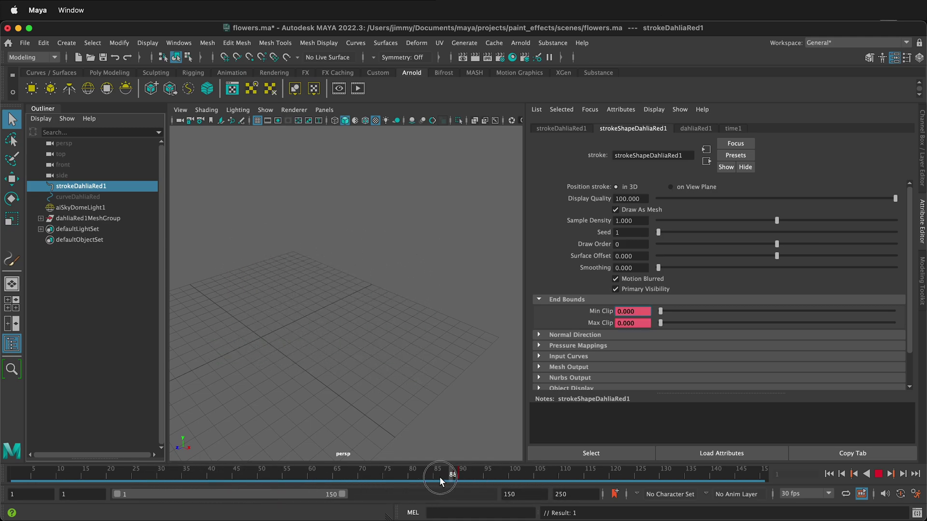
pyautogui.moveTo(439, 477)
pyautogui.mouseDown()
pyautogui.moveTo(209, 474)
pyautogui.moveTo(429, 474)
pyautogui.moveTo(242, 475)
pyautogui.moveTo(287, 441)
pyautogui.moveTo(29, 449)
pyautogui.moveTo(181, 432)
pyautogui.moveTo(515, 440)
pyautogui.mouseUp()
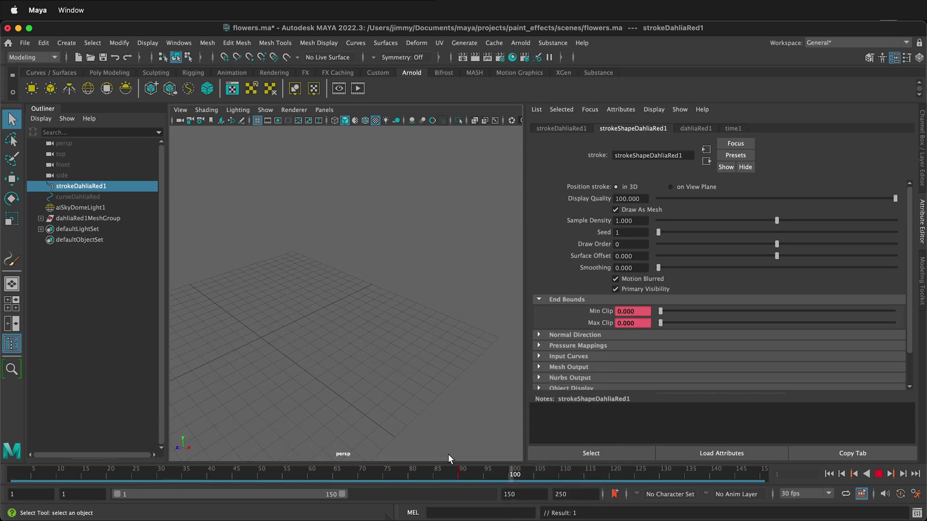
pyautogui.moveTo(486, 471)
pyautogui.mouseDown()
pyautogui.moveTo(189, 478)
pyautogui.moveTo(362, 477)
pyautogui.mouseUp()
pyautogui.moveTo(834, 309); pyautogui.dragTo(749, 309)
pyautogui.rightClick(634, 311)
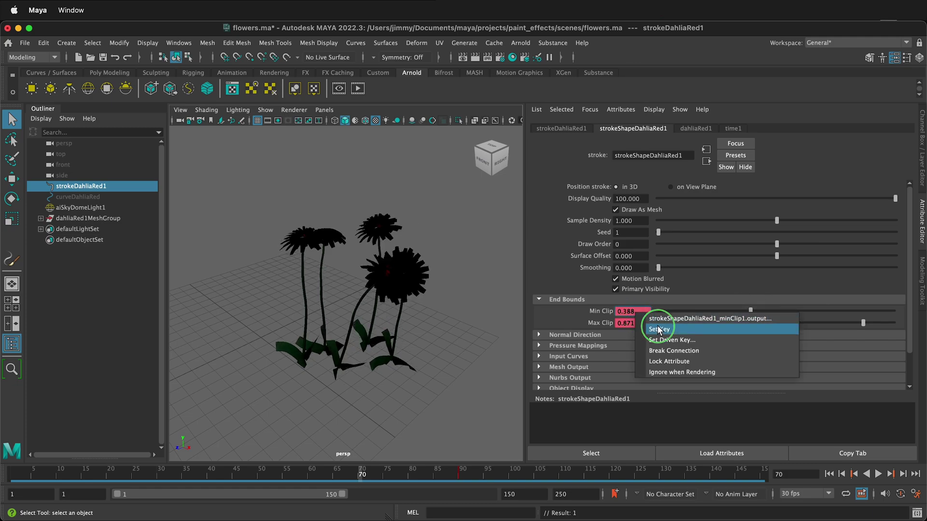
pyautogui.click(649, 325)
pyautogui.moveTo(13, 477); pyautogui.dragTo(403, 471)
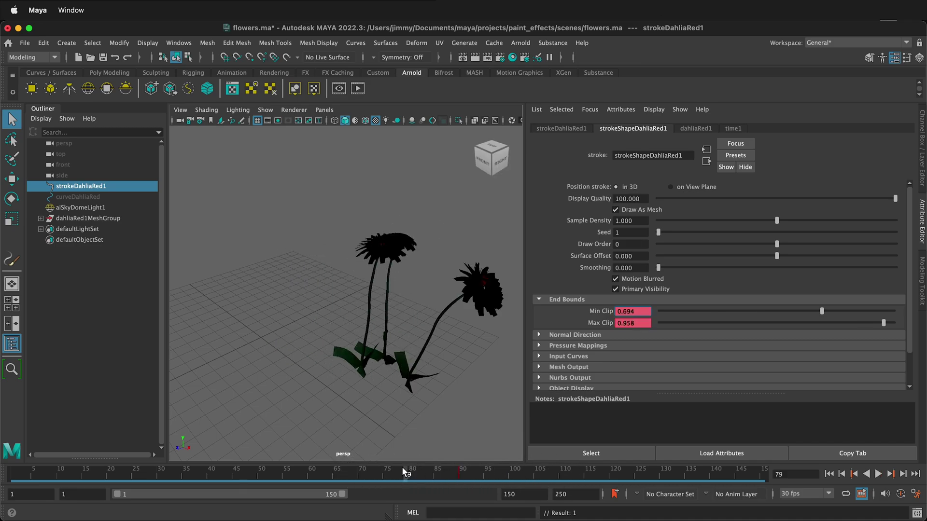
# Step: Change the stroke seed to 41, reset Surface Offset to 0, and show the dahliaRed1 brush attributes
pyautogui.moveTo(664, 224)
pyautogui.mouseDown()
pyautogui.moveTo(689, 221)
pyautogui.moveTo(667, 222)
pyautogui.mouseUp()
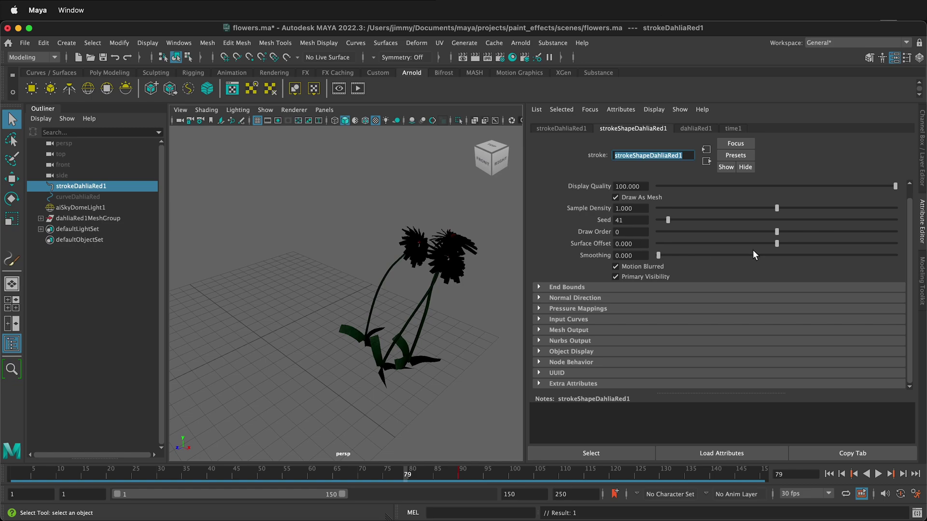
pyautogui.moveTo(776, 243)
pyautogui.mouseDown()
pyautogui.moveTo(823, 244)
pyautogui.moveTo(652, 256)
pyautogui.moveTo(859, 243)
pyautogui.moveTo(700, 251)
pyautogui.moveTo(779, 248)
pyautogui.mouseUp()
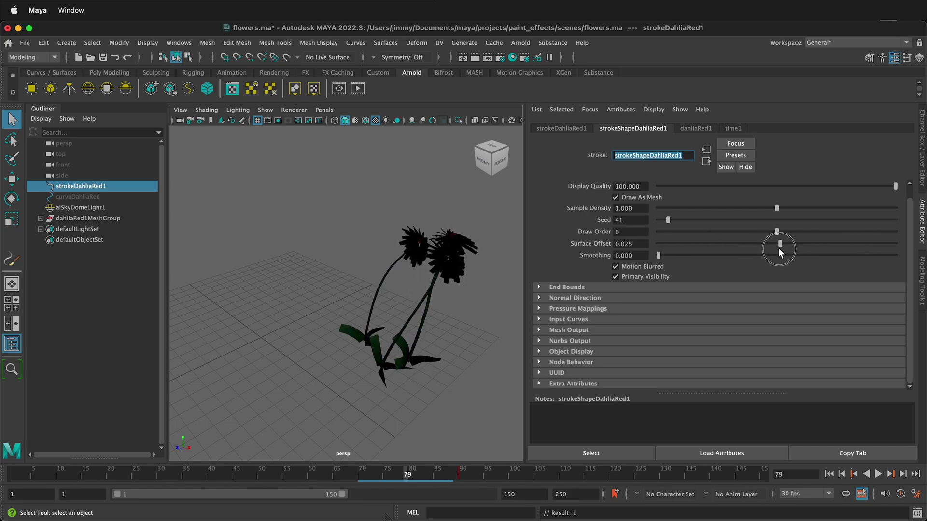
pyautogui.doubleClick(642, 245)
pyautogui.write('0')
pyautogui.press('Return')
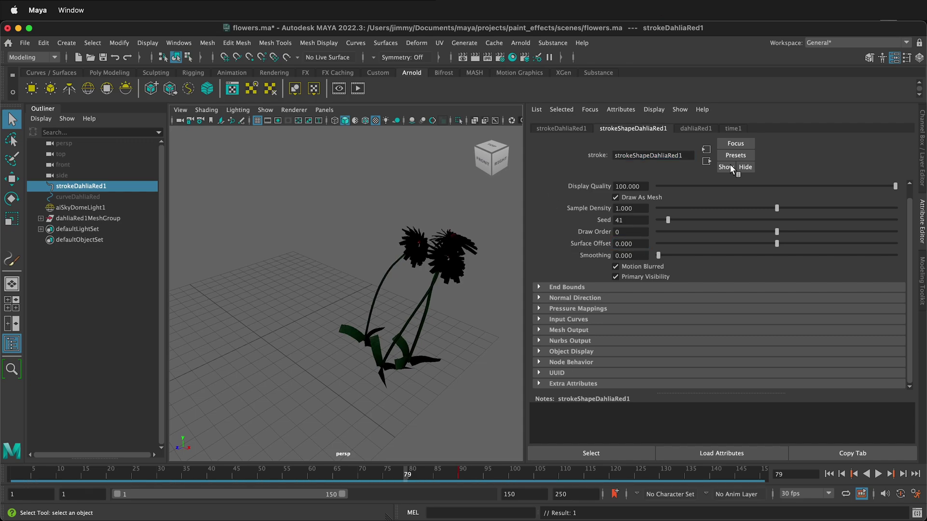
pyautogui.click(543, 128)
pyautogui.click(699, 128)
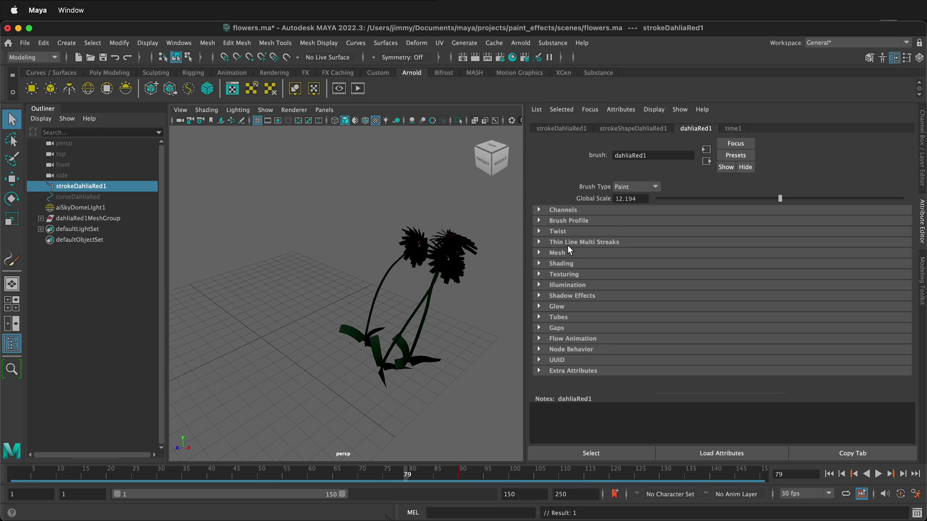
# Step: Key the dahliaRed1 Twist at 0 on frame 1 and 1.000 on frame 90, then preview
pyautogui.click(538, 232)
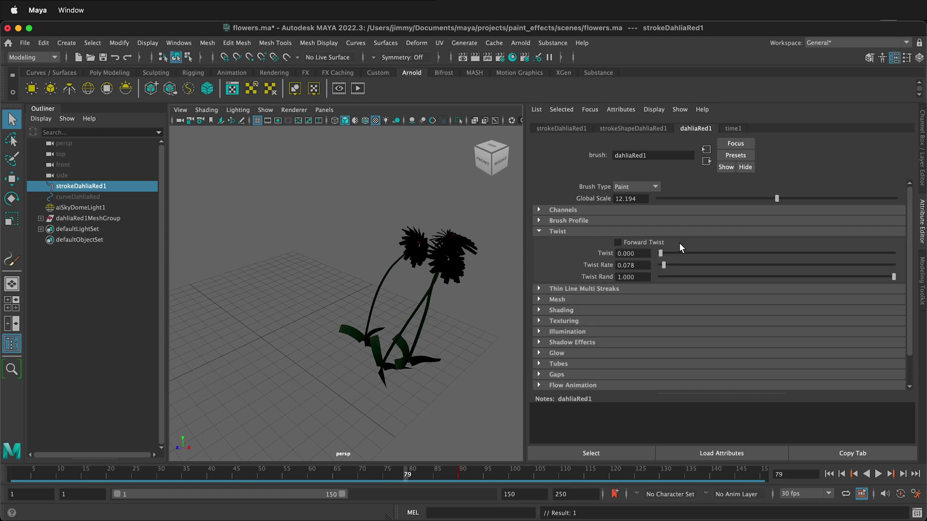
pyautogui.moveTo(659, 253)
pyautogui.mouseDown()
pyautogui.moveTo(836, 254)
pyautogui.moveTo(635, 256)
pyautogui.mouseUp()
pyautogui.click(11, 474)
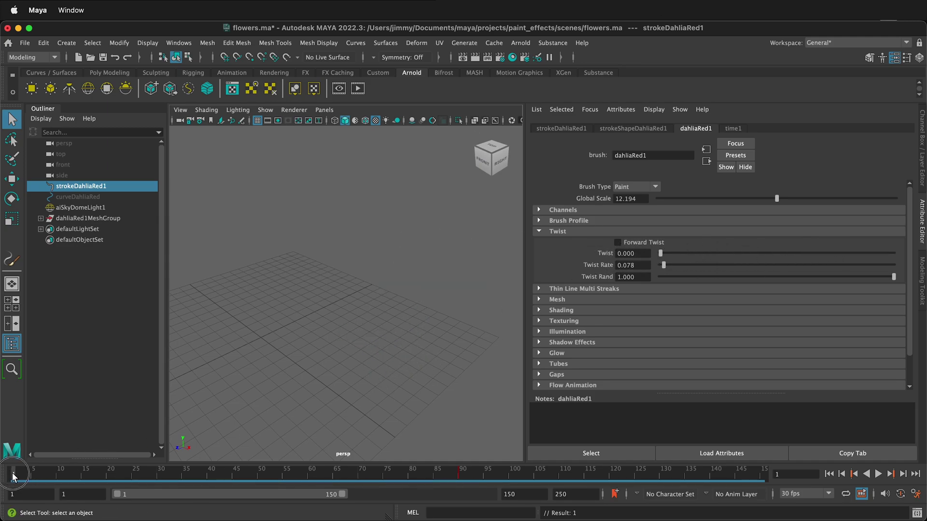
pyautogui.rightClick(630, 252)
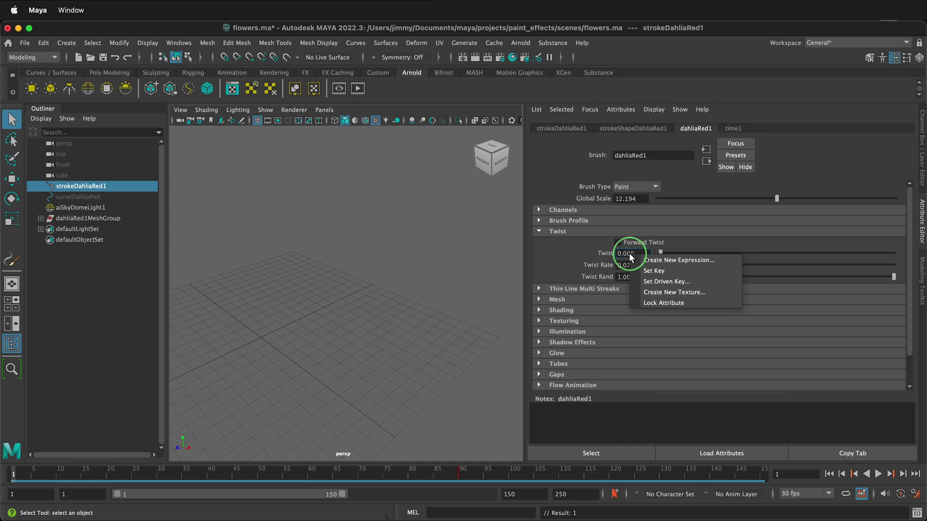
pyautogui.click(648, 271)
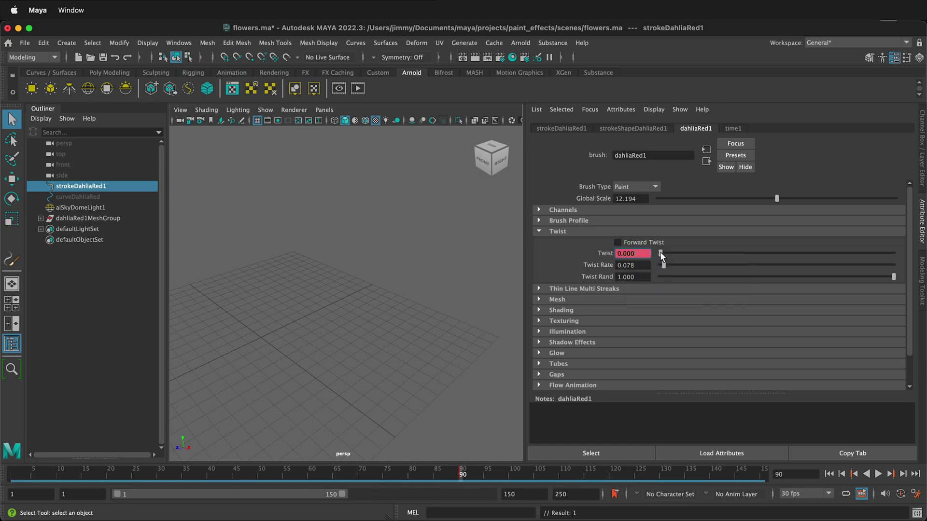
pyautogui.moveTo(660, 253); pyautogui.dragTo(711, 253)
pyautogui.rightClick(632, 252)
pyautogui.click(662, 265)
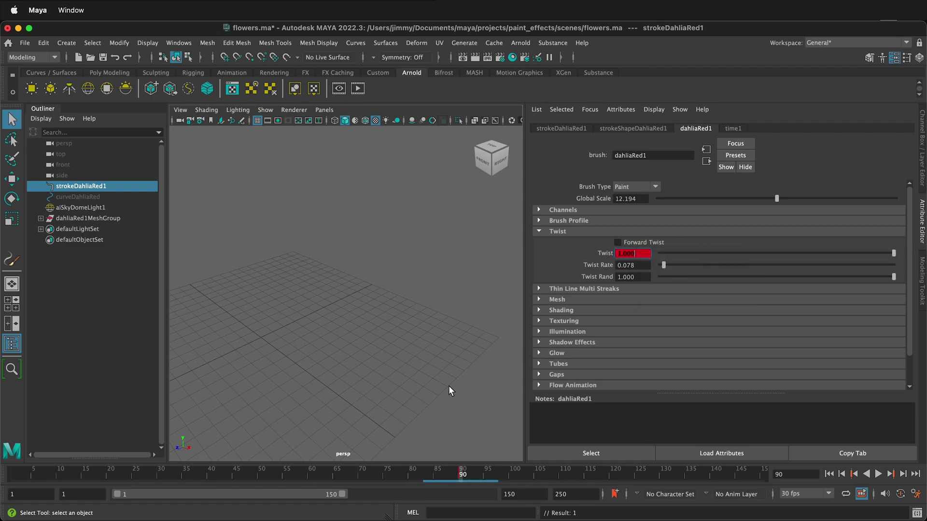
pyautogui.moveTo(13, 476)
pyautogui.mouseDown()
pyautogui.moveTo(492, 482)
pyautogui.moveTo(53, 464)
pyautogui.mouseUp()
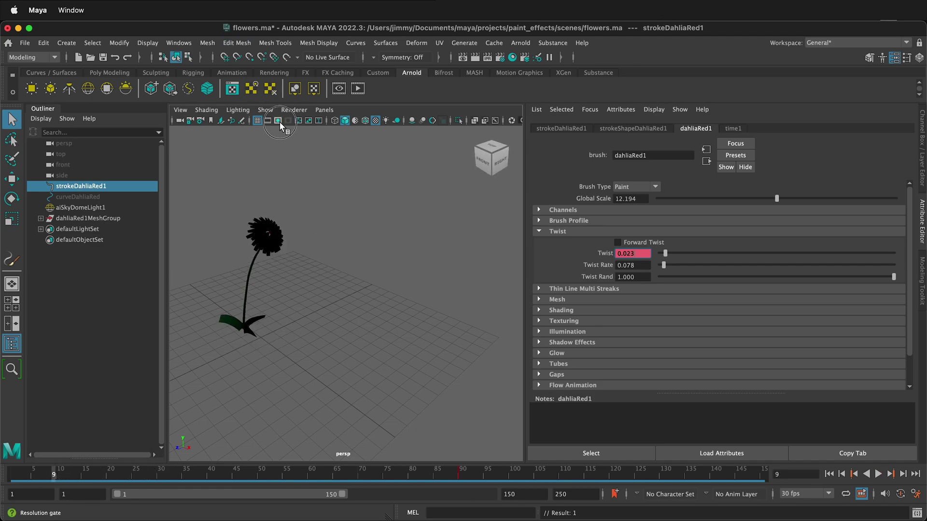
# Step: Turn on Film Gate and Gate Mask in the viewport and scrub to watch the dahlia grow
pyautogui.click(267, 121)
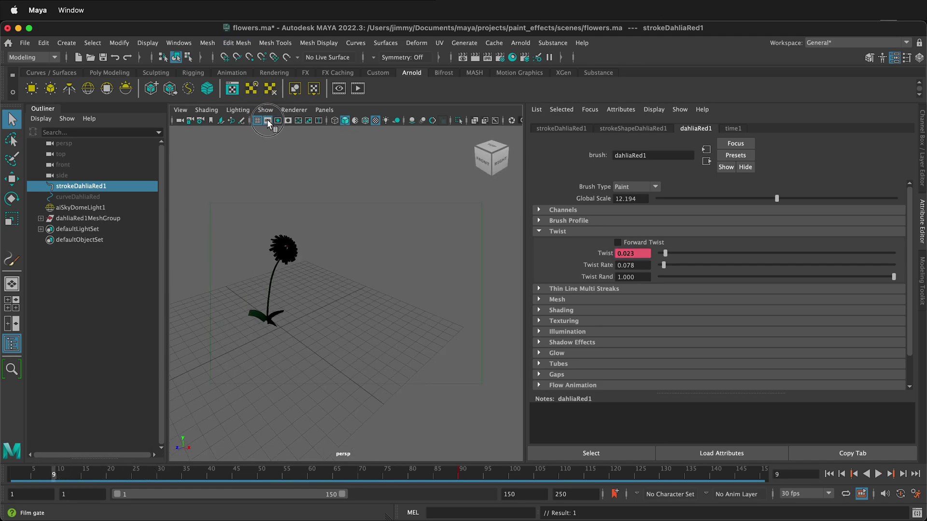
pyautogui.click(288, 121)
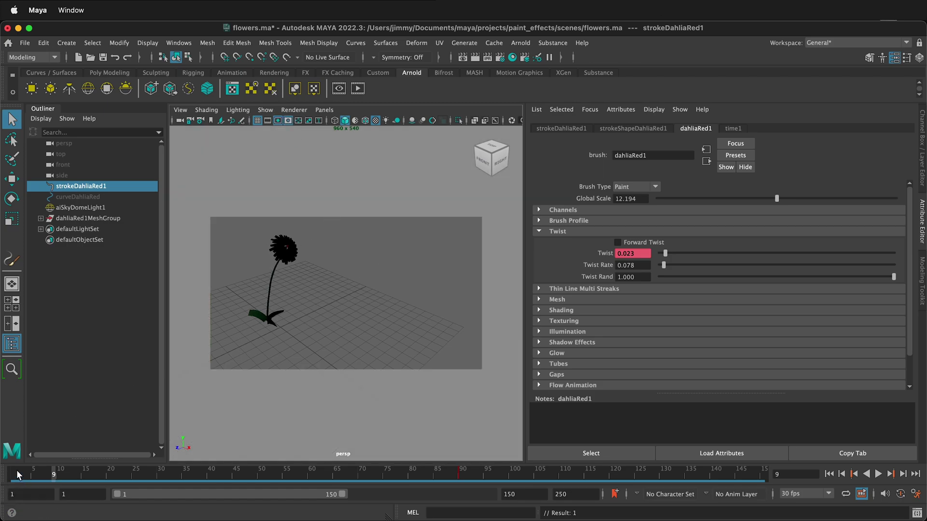
pyautogui.moveTo(17, 470)
pyautogui.mouseDown()
pyautogui.moveTo(310, 476)
pyautogui.moveTo(96, 476)
pyautogui.mouseUp()
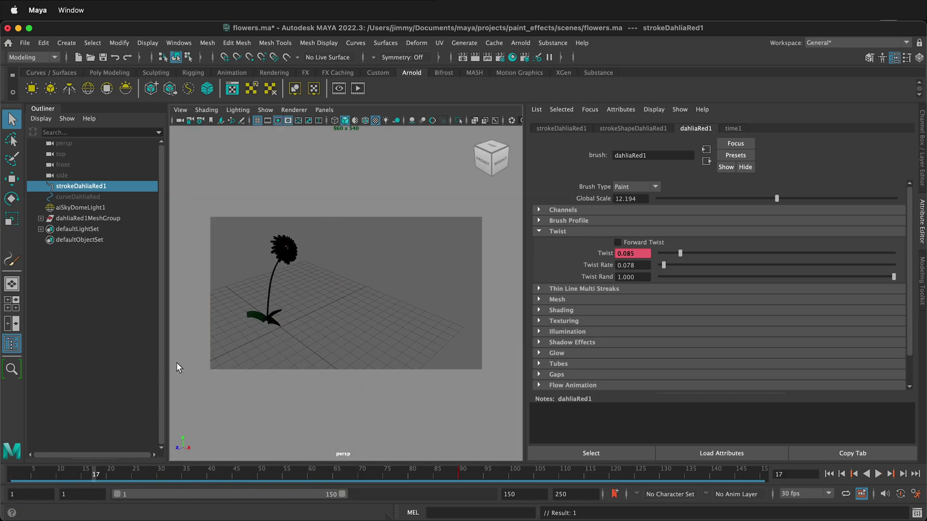
# Step: Orbit around the flower, selecting the sky dome light and flower head, then clear the selection
pyautogui.click(319, 329)
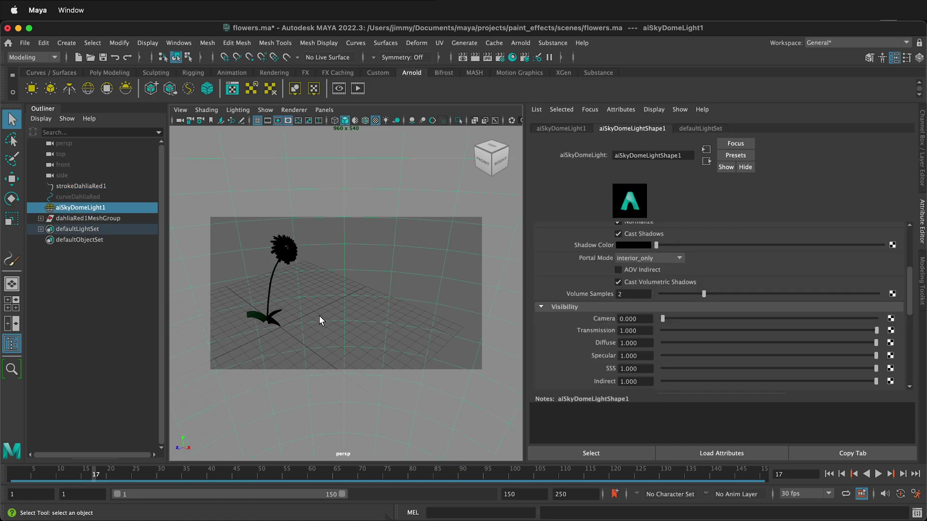
pyautogui.scroll(-3, 318, 314)
pyautogui.scroll(3, 319, 314)
pyautogui.keyDown('alt'); pyautogui.moveTo(340, 304); pyautogui.dragTo(259, 242); pyautogui.keyUp('alt')
pyautogui.click(253, 247)
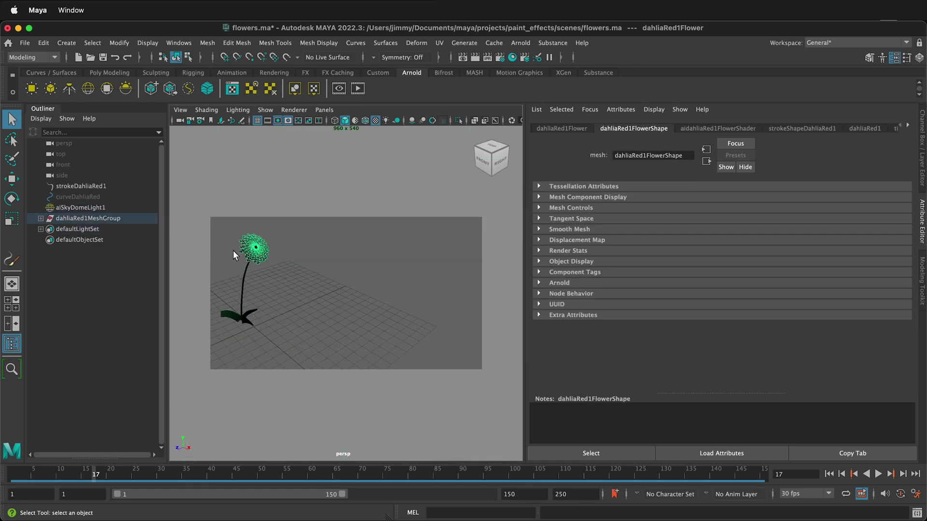
pyautogui.click(207, 273)
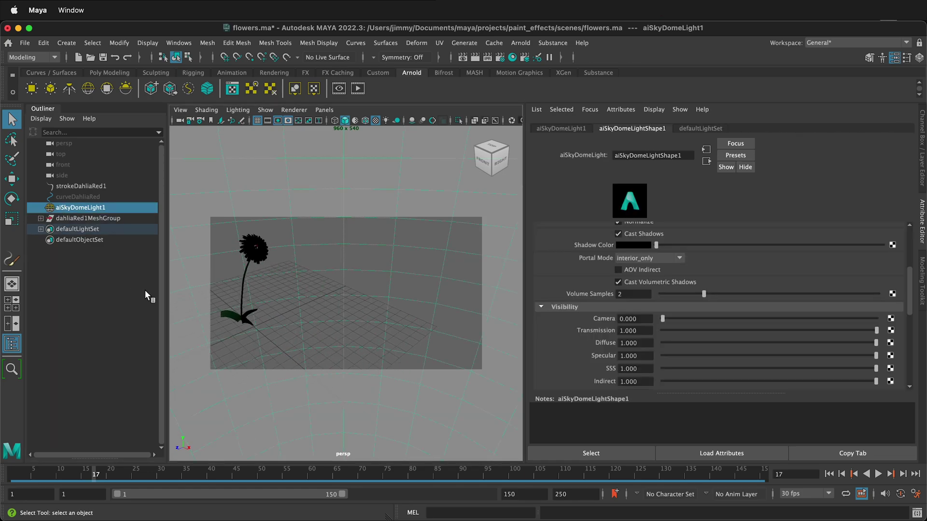
pyautogui.click(420, 288)
# Step: Reselect strokeDahliaRed1 and nudge the dahliaRed1 brush's Twist Rate slider slightly
pyautogui.click(80, 187)
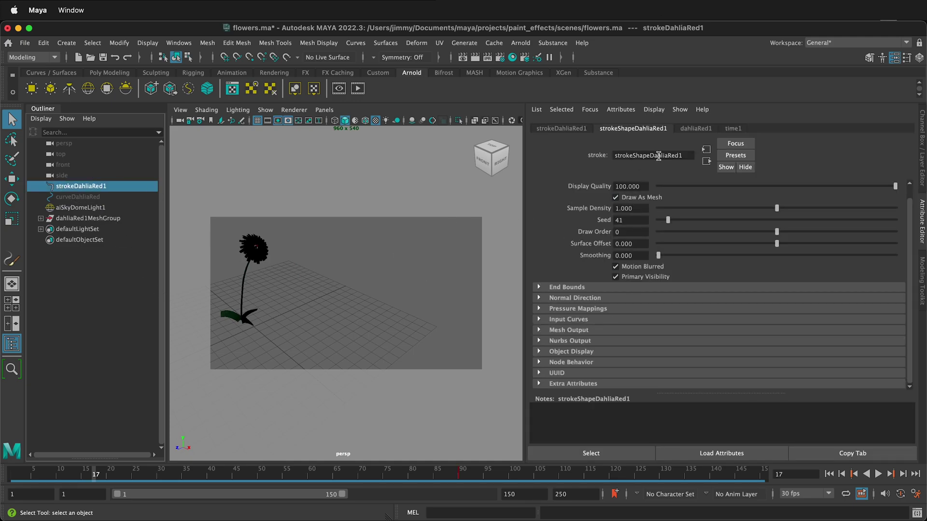
pyautogui.click(697, 129)
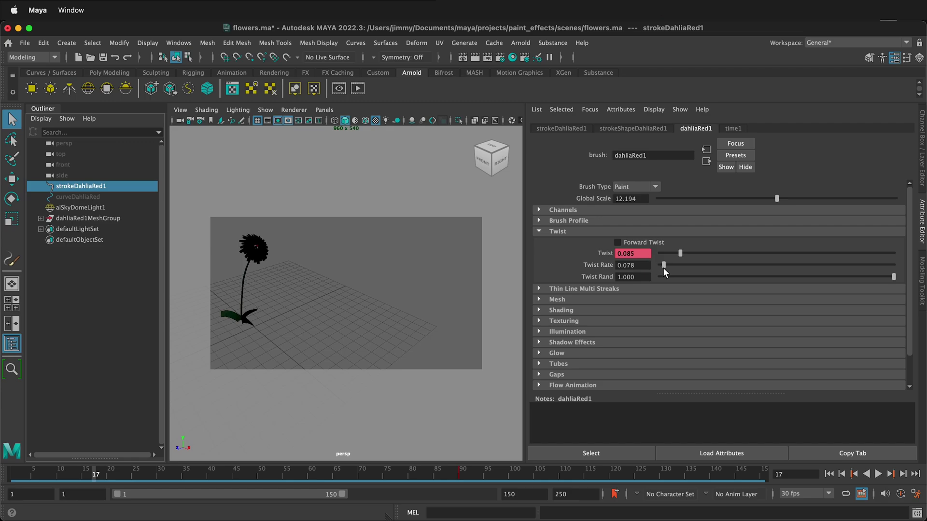
pyautogui.moveTo(662, 266); pyautogui.dragTo(643, 268)
# Step: Set the brush's Tubes > Behavior > Turbulence Type to Grass Wind
pyautogui.moveTo(894, 278)
pyautogui.mouseDown()
pyautogui.moveTo(839, 279)
pyautogui.moveTo(893, 276)
pyautogui.mouseUp()
pyautogui.scroll(-3, 547, 231)
pyautogui.click(539, 255)
pyautogui.click(540, 308)
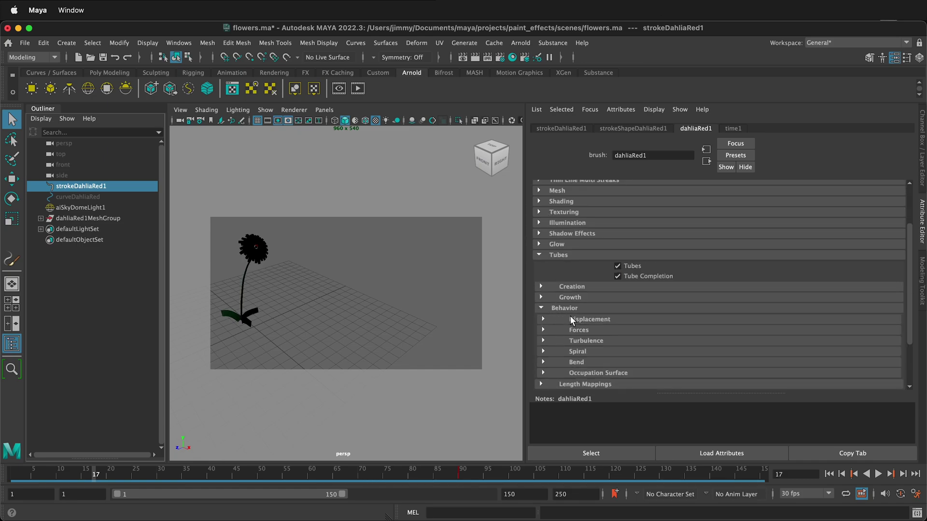
pyautogui.scroll(-3, 567, 316)
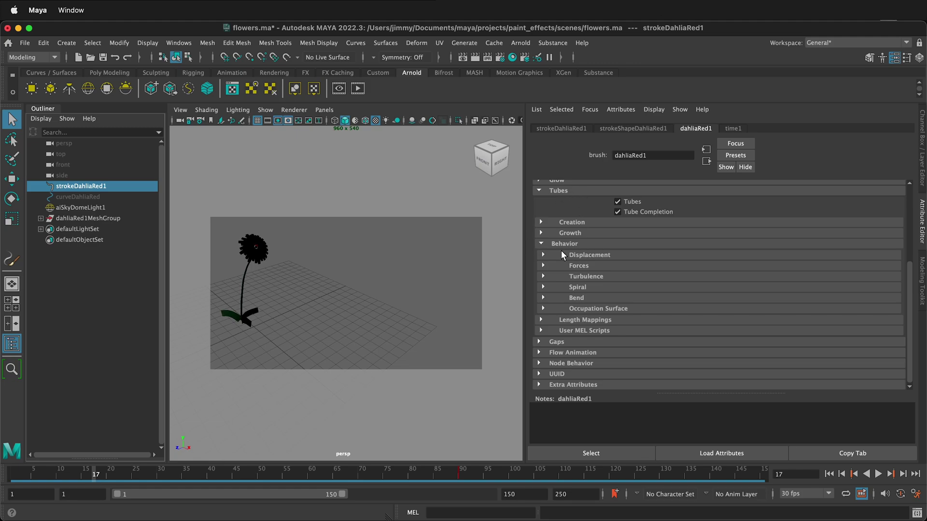
pyautogui.click(641, 255)
pyautogui.scroll(-5, 580, 266)
pyautogui.click(543, 275)
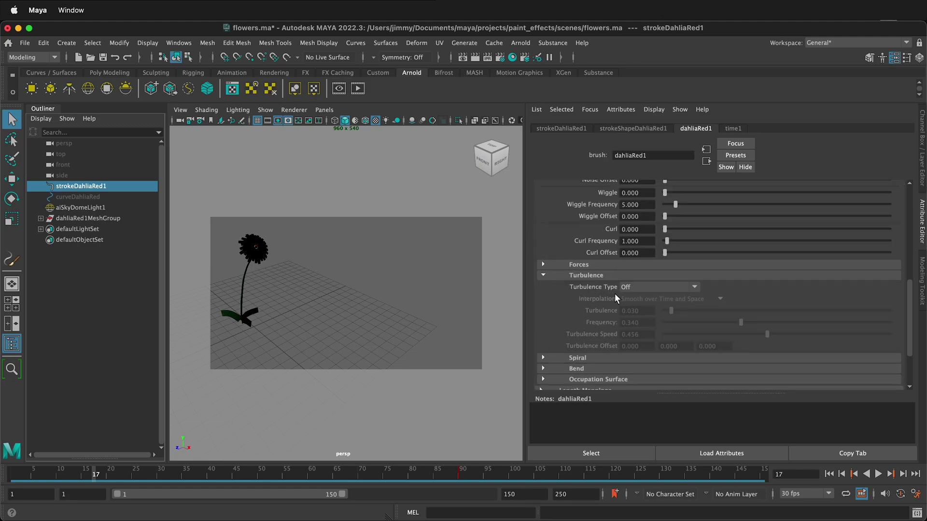
pyautogui.click(650, 289)
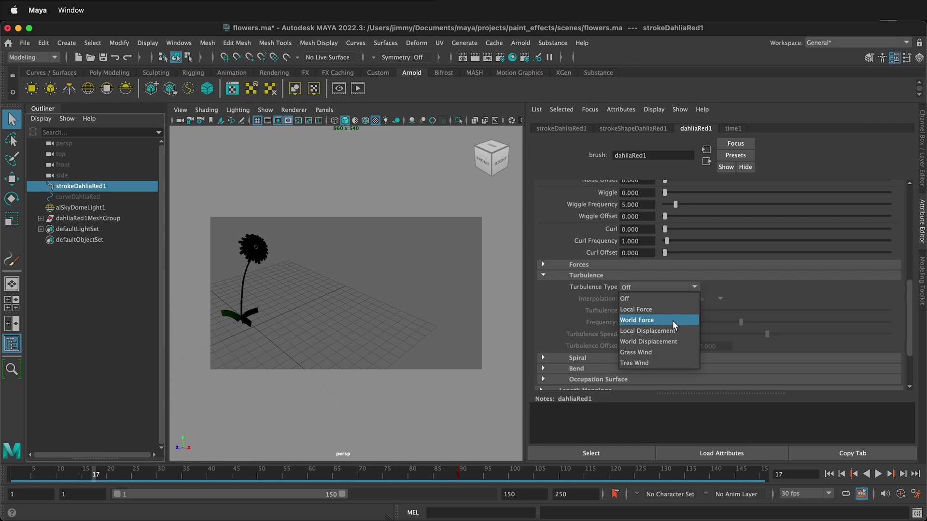
pyautogui.click(666, 352)
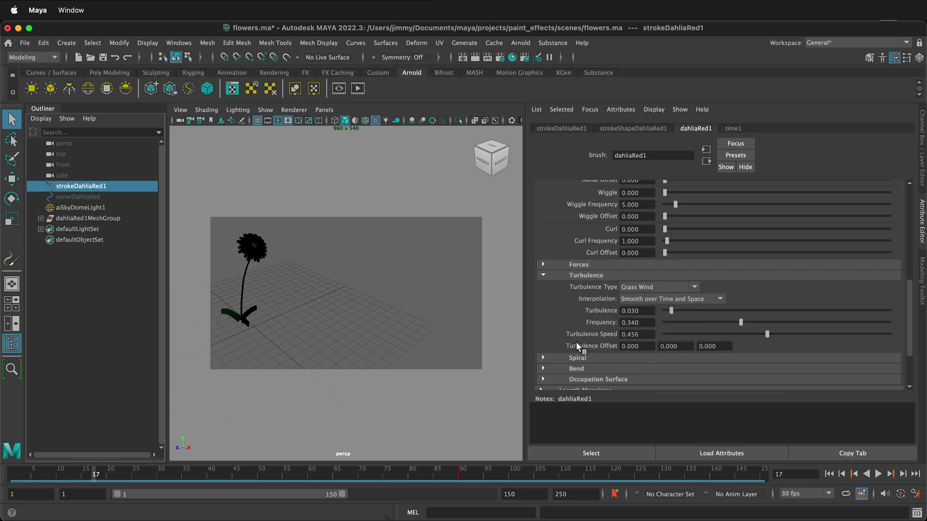
# Step: Try a 0.415 turbulence, then set Turbulence to 0 and key it on frame 1
pyautogui.moveTo(12, 478)
pyautogui.mouseDown()
pyautogui.moveTo(265, 478)
pyautogui.moveTo(64, 478)
pyautogui.mouseUp()
pyautogui.moveTo(674, 309); pyautogui.dragTo(757, 312)
pyautogui.moveTo(12, 478)
pyautogui.mouseDown()
pyautogui.moveTo(421, 485)
pyautogui.moveTo(3, 473)
pyautogui.mouseUp()
pyautogui.doubleClick(642, 314)
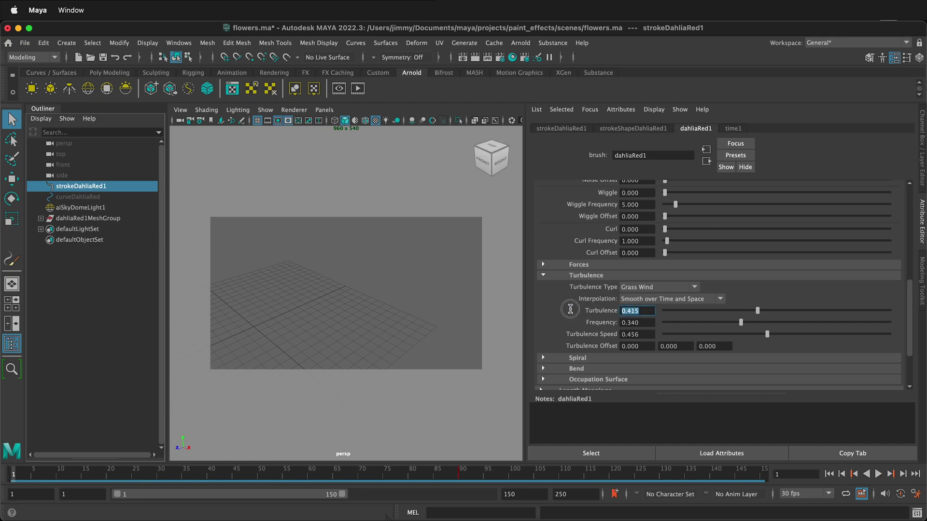
pyautogui.write('0')
pyautogui.press('Return')
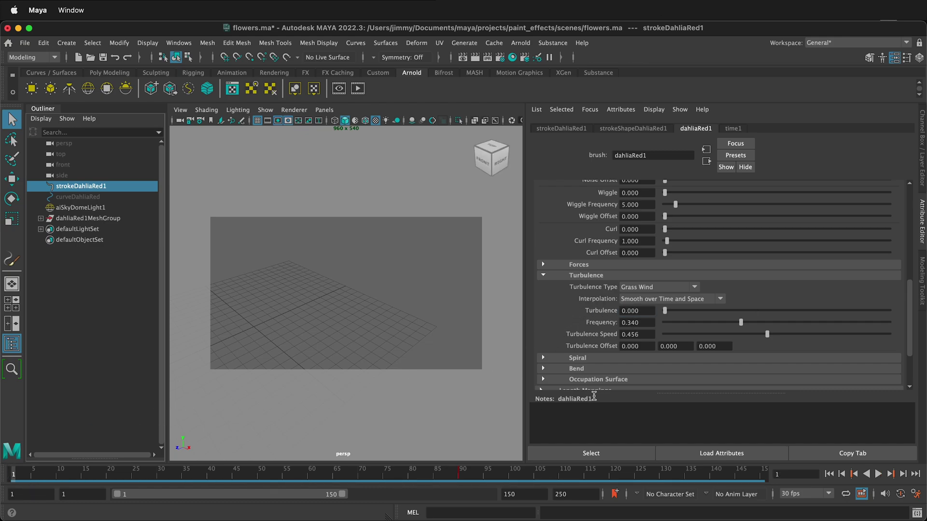
pyautogui.rightClick(628, 313)
pyautogui.click(647, 327)
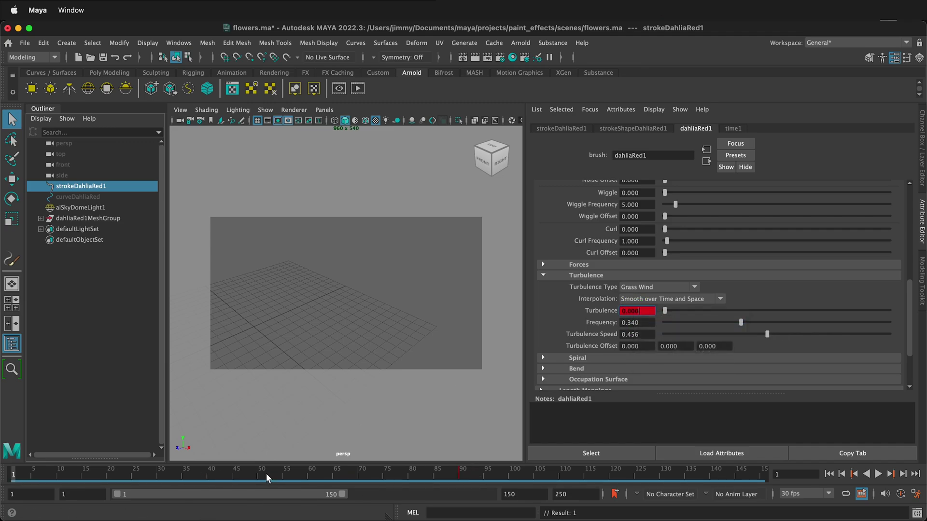
# Step: Key Turbulence at 0.736 on frame 49 and back to 0 on frame 90
pyautogui.moveTo(267, 477)
pyautogui.mouseDown()
pyautogui.moveTo(244, 475)
pyautogui.moveTo(257, 474)
pyautogui.mouseUp()
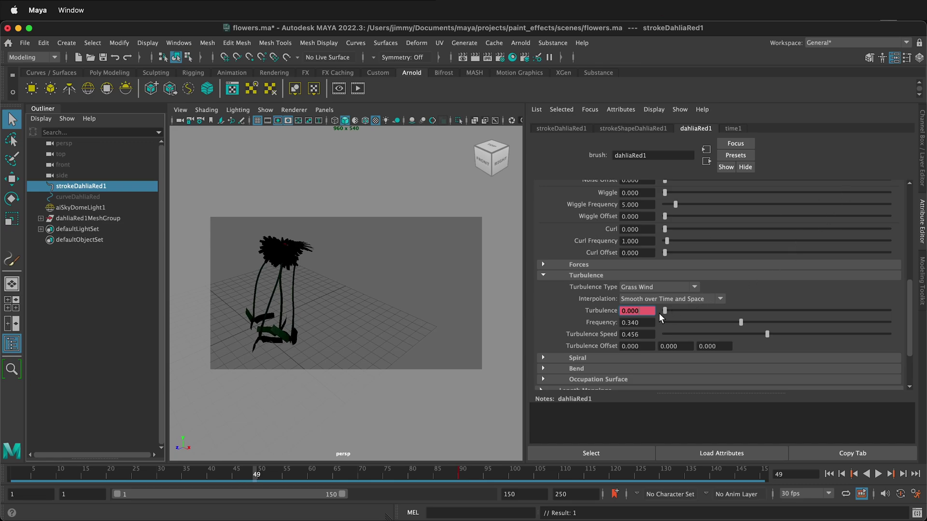
pyautogui.moveTo(665, 311); pyautogui.dragTo(830, 311)
pyautogui.moveTo(651, 310); pyautogui.dragTo(668, 333, button='right')
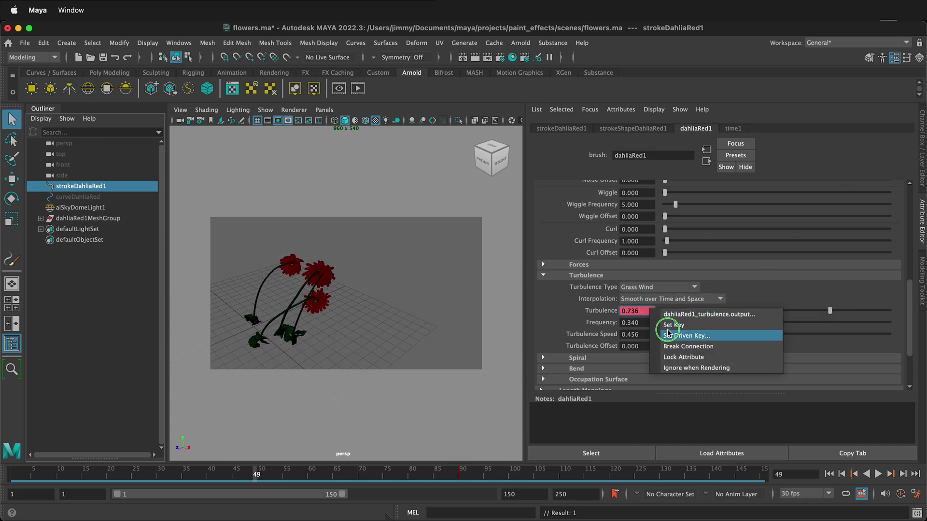
pyautogui.click(674, 325)
pyautogui.click(461, 476)
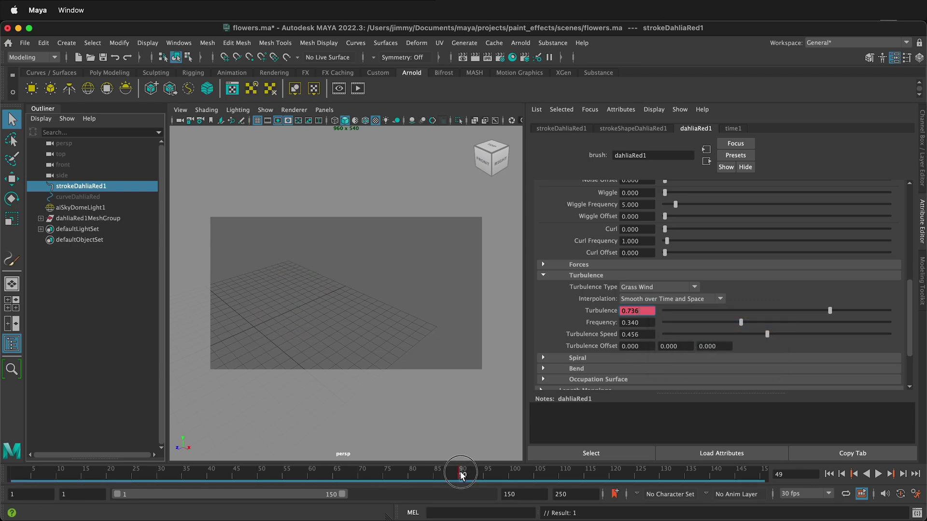
pyautogui.doubleClick(637, 311)
pyautogui.write('0')
pyautogui.press('Return')
pyautogui.rightClick(639, 314)
pyautogui.click(666, 325)
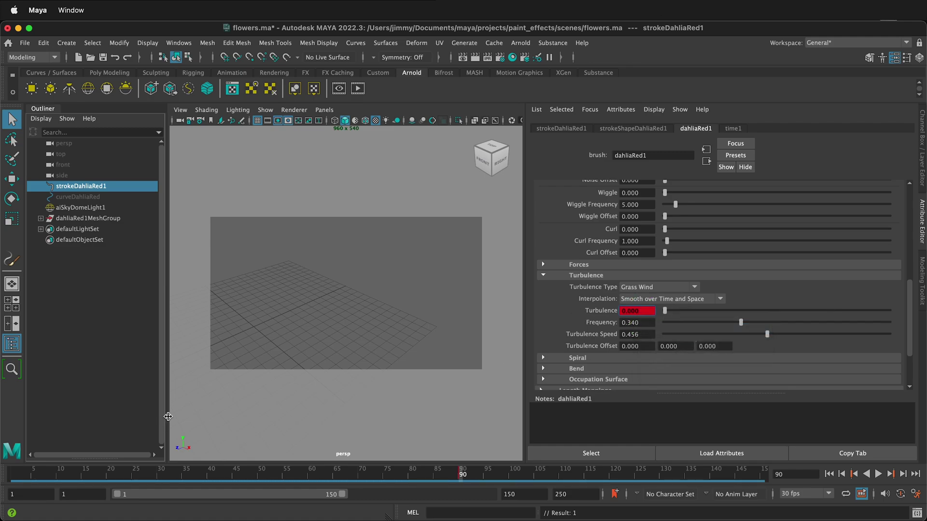
# Step: Play the animation from frame 1 to preview the dahlias swaying in the wind
pyautogui.click(8, 477)
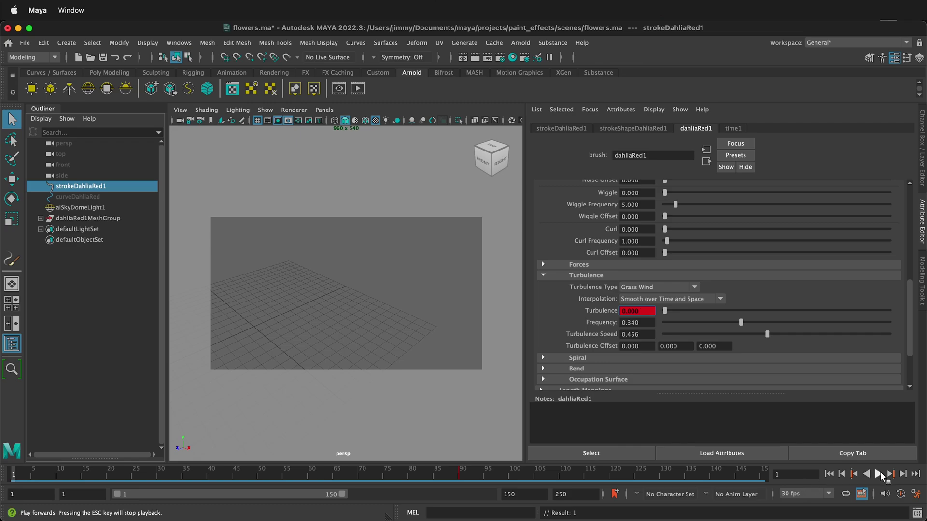
pyautogui.click(878, 474)
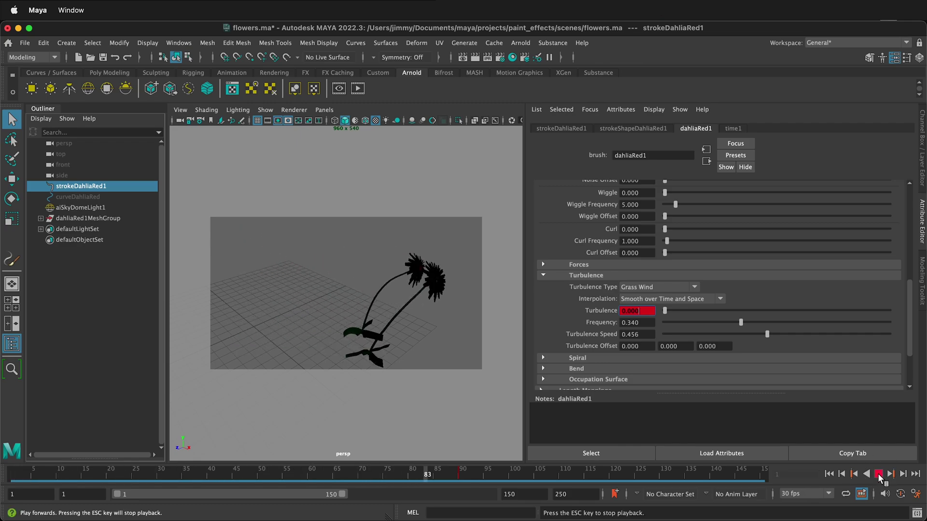
pyautogui.click(879, 474)
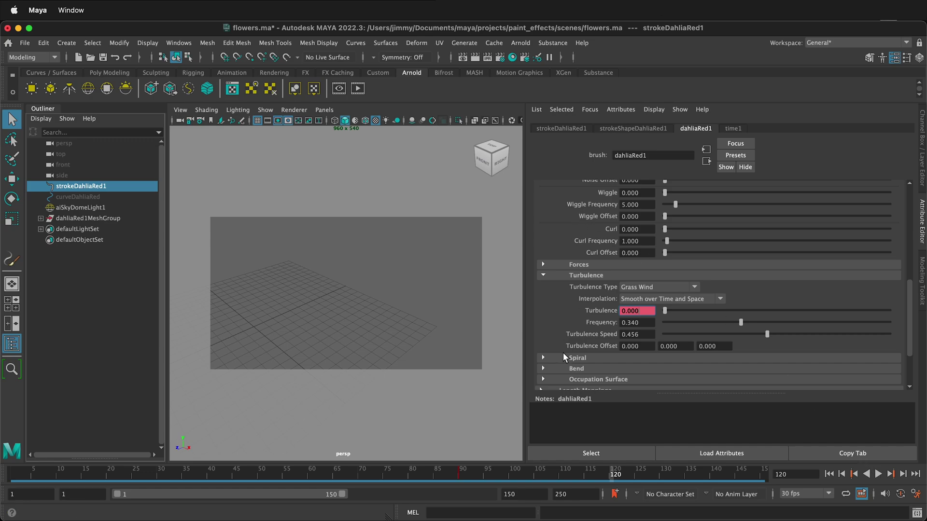
# Step: Swap Turbulence for the Bend settings, test a bend at frame 50, then type Bend back to 0
pyautogui.click(543, 275)
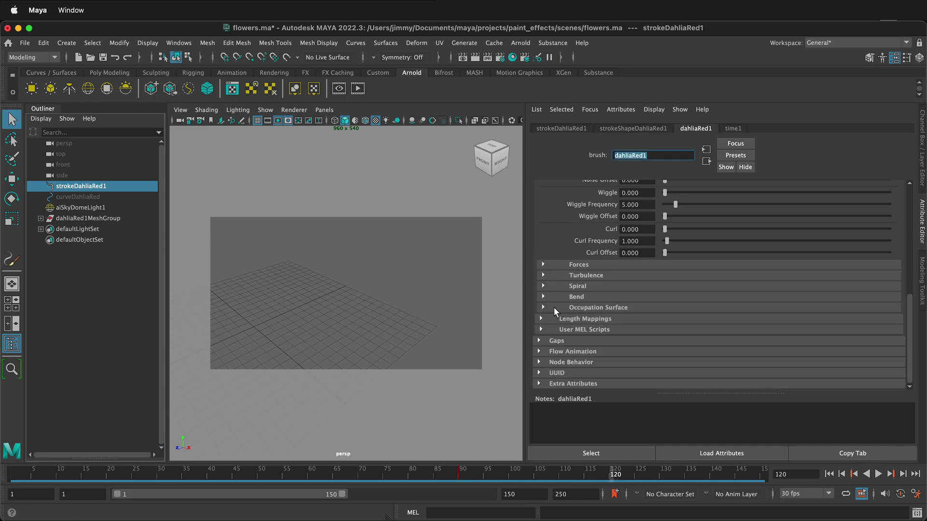
pyautogui.click(543, 296)
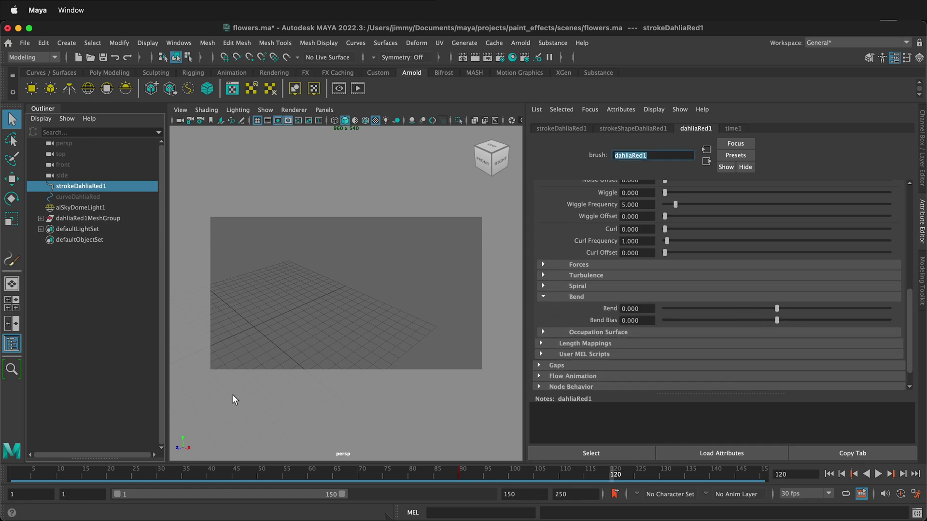
pyautogui.click(260, 469)
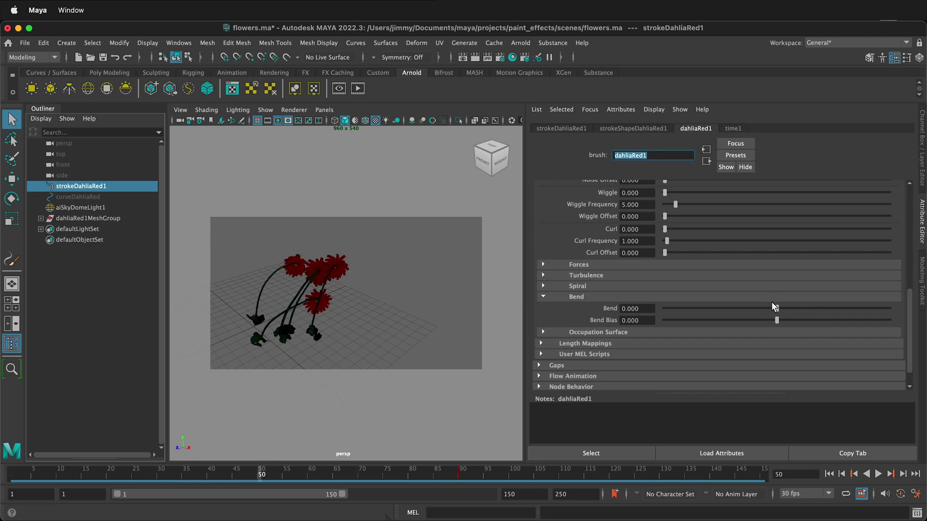
pyautogui.moveTo(775, 308)
pyautogui.mouseDown()
pyautogui.moveTo(655, 311)
pyautogui.moveTo(893, 303)
pyautogui.moveTo(785, 303)
pyautogui.moveTo(778, 311)
pyautogui.mouseUp()
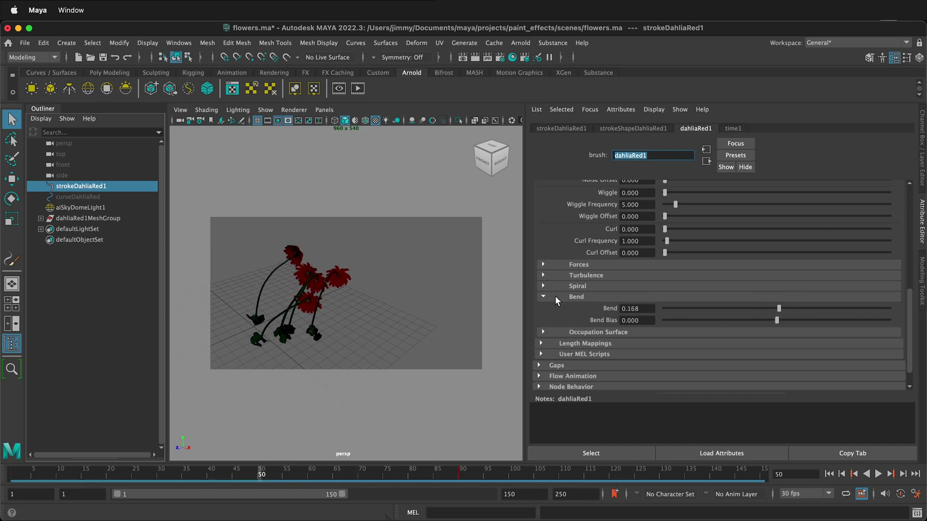
pyautogui.doubleClick(636, 309)
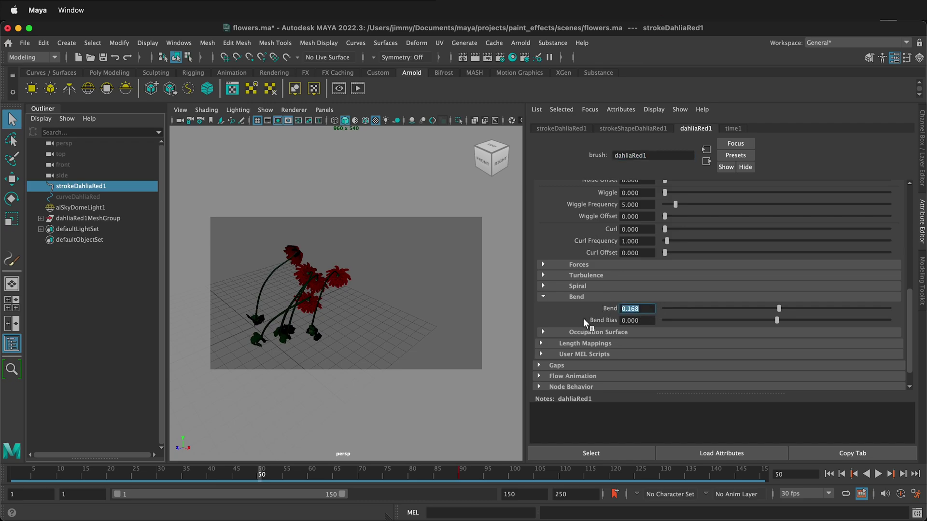
pyautogui.write('0')
pyautogui.press('Return')
pyautogui.scroll(10, 566, 305)
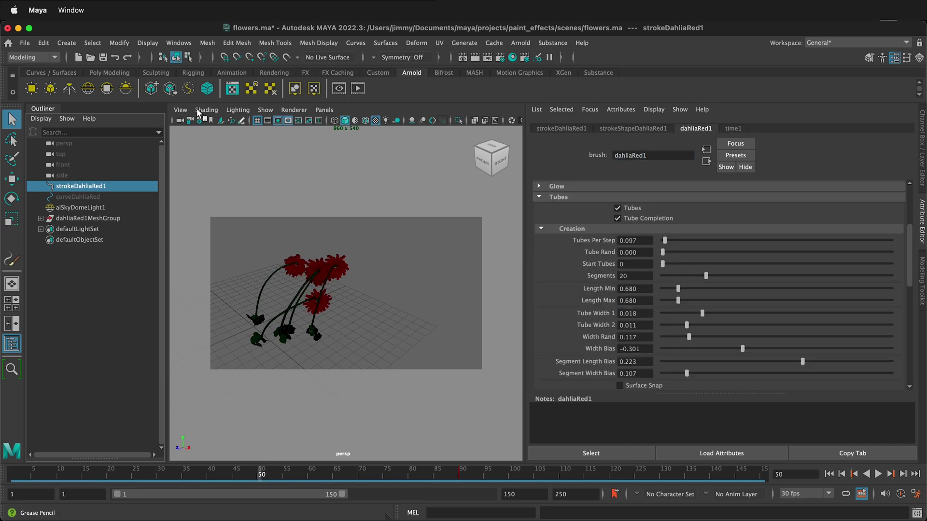
# Step: Raise Tubes Per Step in tube Creation for a denser dahlia cluster, then return to frame 1
pyautogui.click(541, 228)
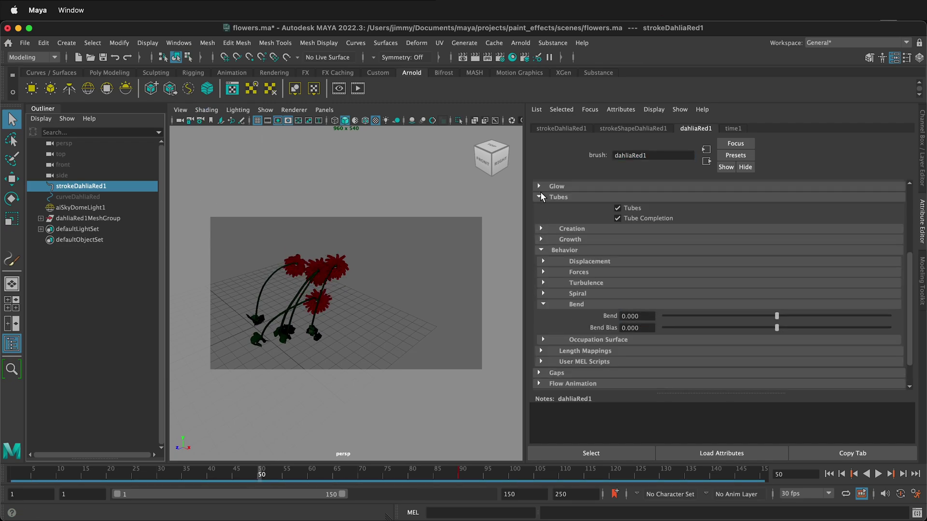
pyautogui.click(541, 228)
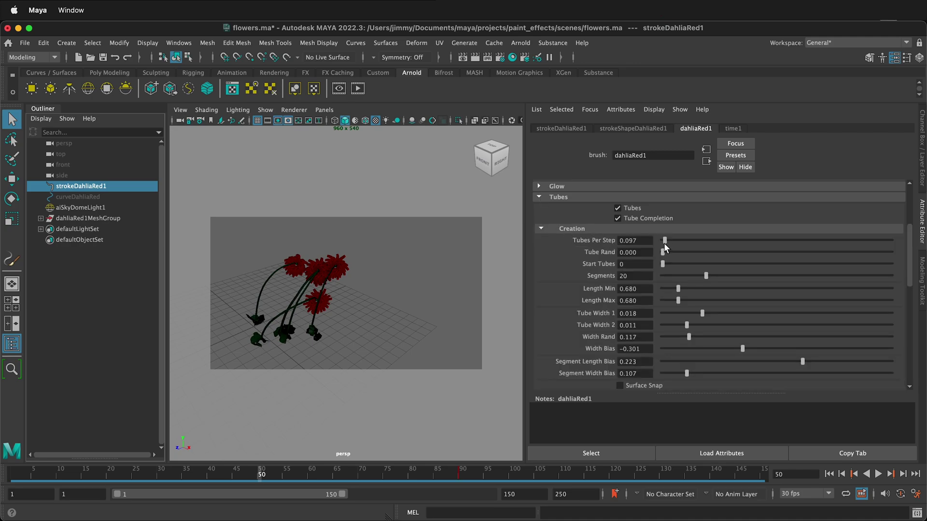
pyautogui.moveTo(664, 243)
pyautogui.mouseDown()
pyautogui.moveTo(709, 243)
pyautogui.moveTo(647, 240)
pyautogui.moveTo(695, 240)
pyautogui.moveTo(658, 241)
pyautogui.moveTo(668, 240)
pyautogui.mouseUp()
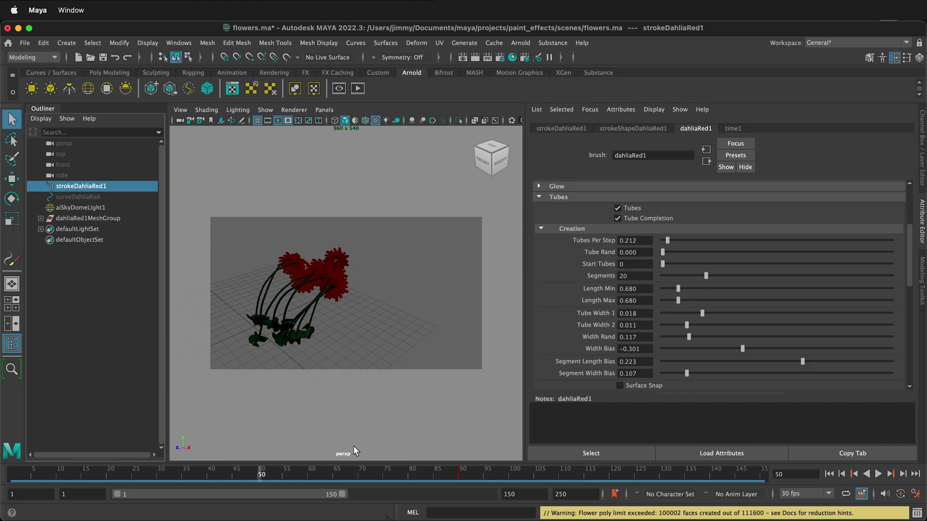
pyautogui.click(20, 473)
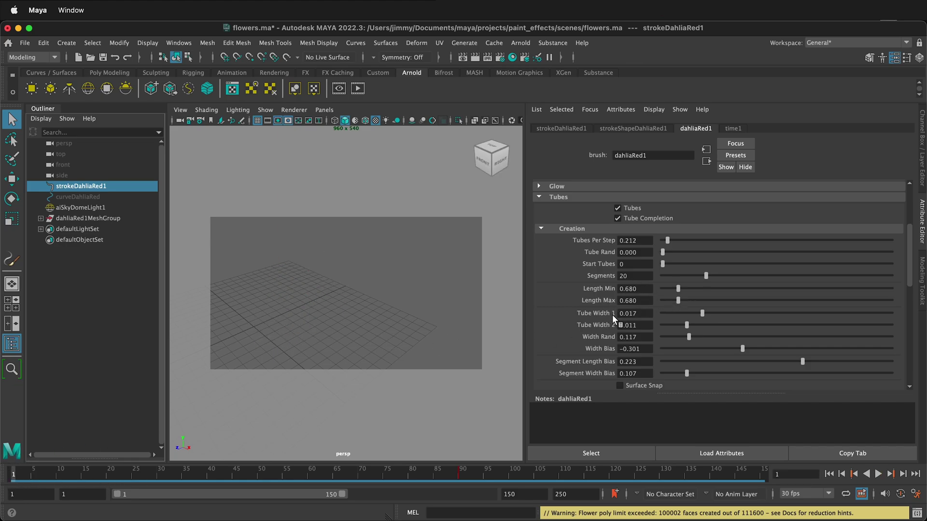
# Step: Key Length Max at 0.680 on frame 1 and 1.835 on frame 48
pyautogui.rightClick(675, 300)
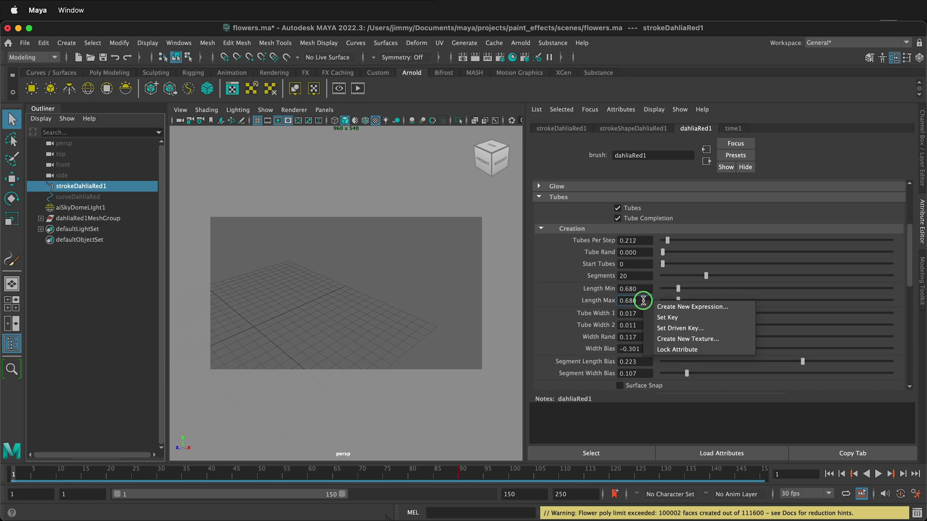
pyautogui.click(676, 314)
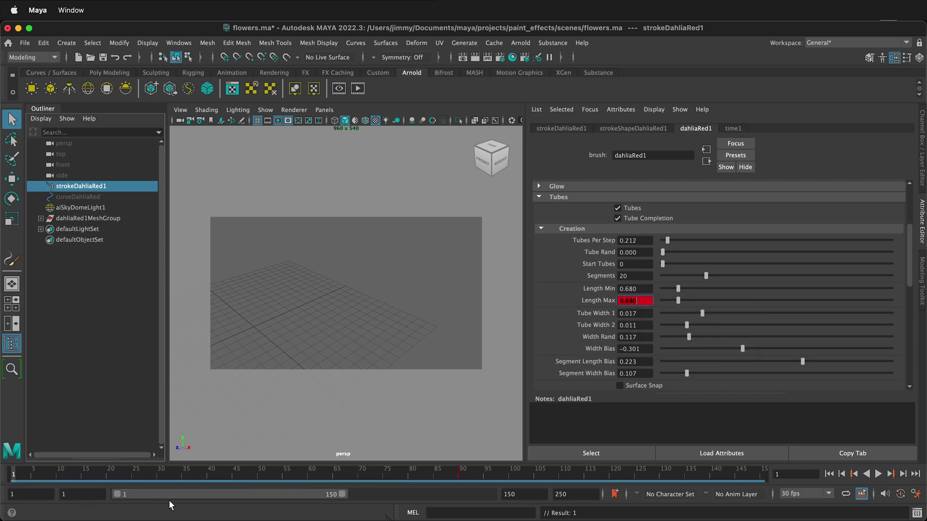
pyautogui.click(251, 477)
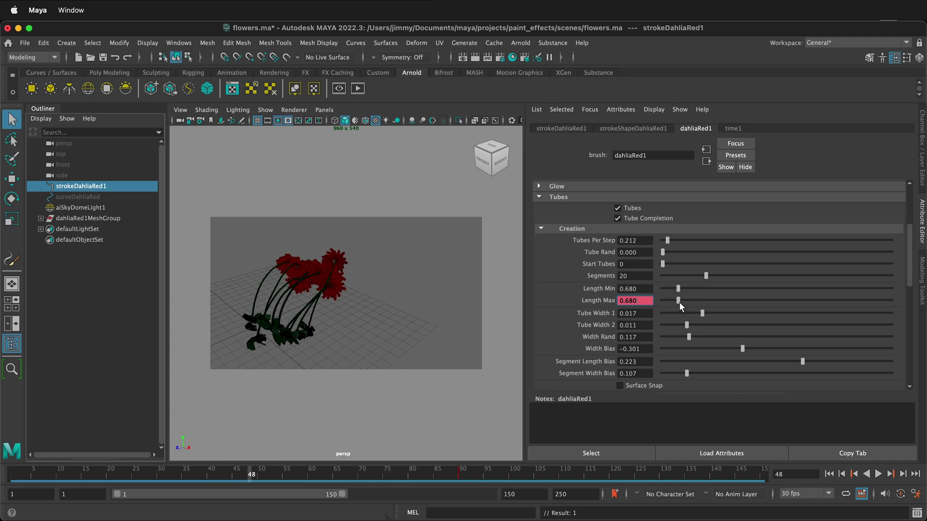
pyautogui.moveTo(679, 303); pyautogui.dragTo(705, 306)
pyautogui.rightClick(652, 303)
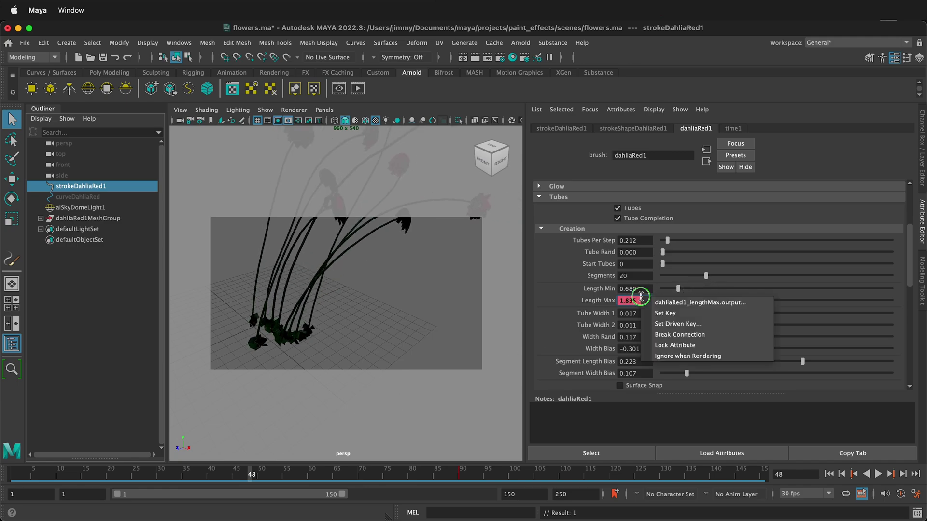
pyautogui.click(667, 316)
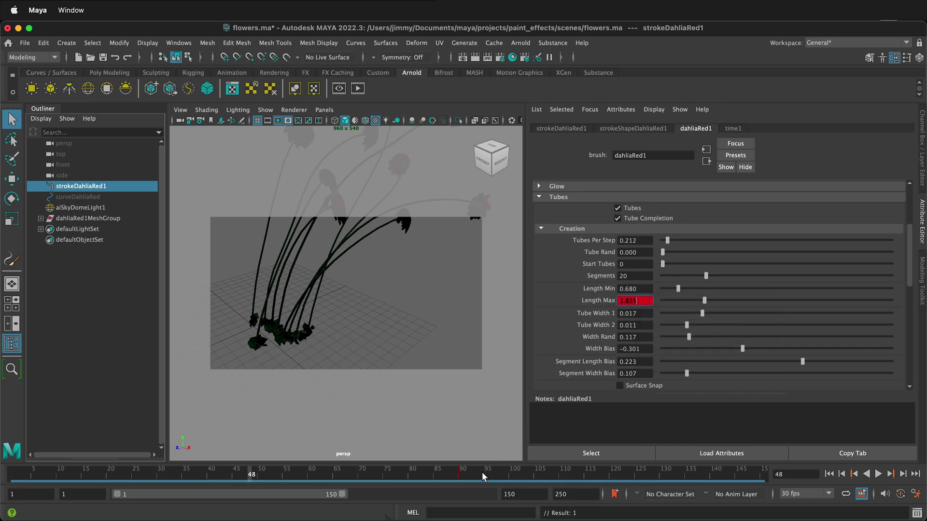
# Step: Key Length Max back to 0.68 on frame 90, then scrub through the early frames
pyautogui.click(460, 474)
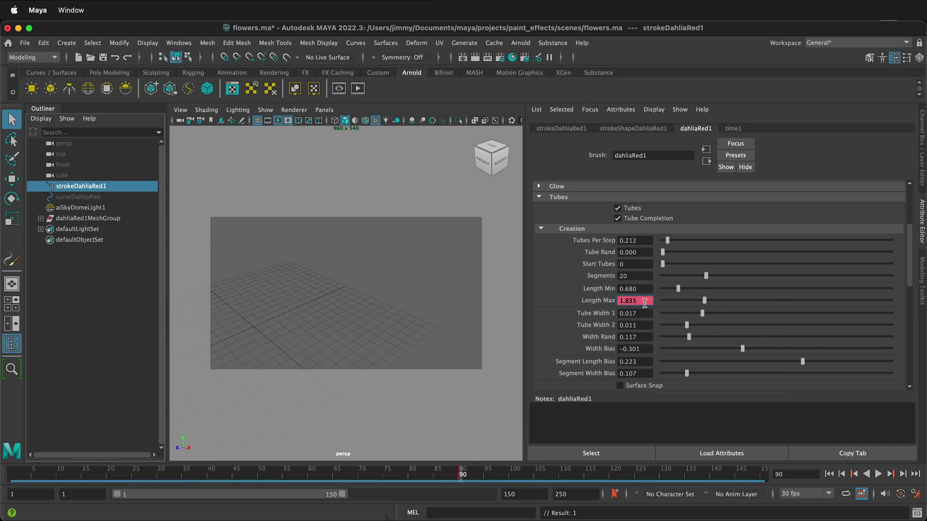
pyautogui.moveTo(645, 303); pyautogui.dragTo(609, 302)
pyautogui.moveTo(629, 300); pyautogui.dragTo(648, 317, button='right')
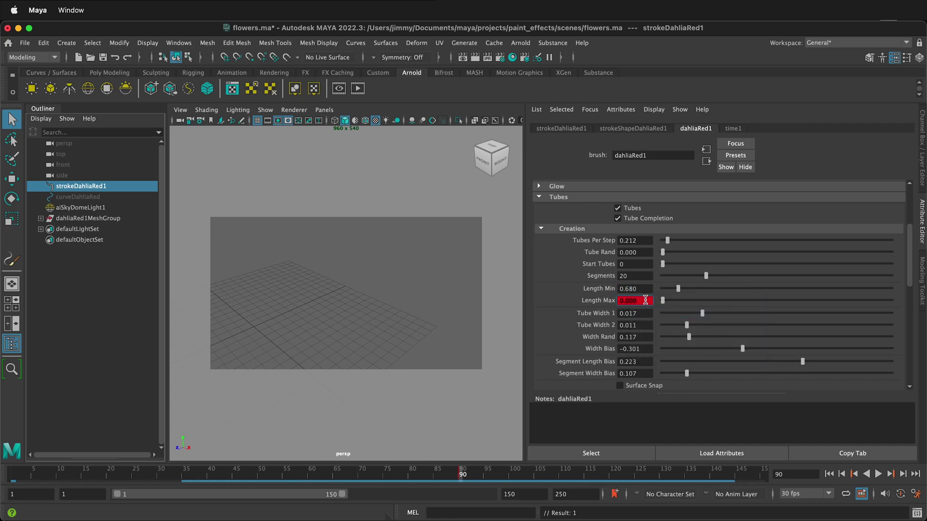
pyautogui.write('0.68')
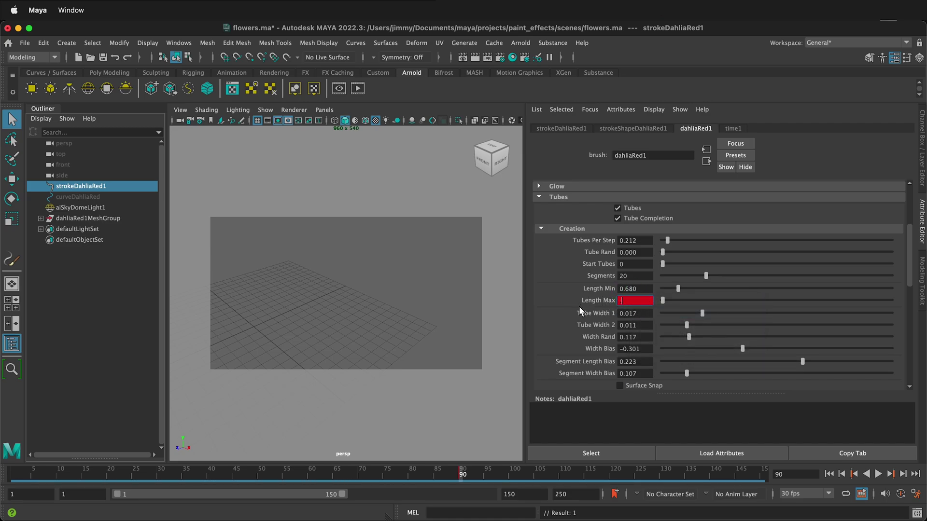
pyautogui.press('Return')
pyautogui.moveTo(635, 300); pyautogui.dragTo(631, 314, button='right')
pyautogui.moveTo(461, 476)
pyautogui.mouseDown()
pyautogui.moveTo(48, 483)
pyautogui.moveTo(352, 478)
pyautogui.moveTo(389, 487)
pyautogui.moveTo(423, 480)
pyautogui.moveTo(80, 468)
pyautogui.moveTo(306, 472)
pyautogui.moveTo(187, 497)
pyautogui.moveTo(15, 462)
pyautogui.moveTo(439, 472)
pyautogui.moveTo(15, 464)
pyautogui.moveTo(35, 471)
pyautogui.moveTo(362, 472)
pyautogui.moveTo(225, 481)
pyautogui.moveTo(256, 477)
pyautogui.moveTo(251, 481)
pyautogui.mouseUp()
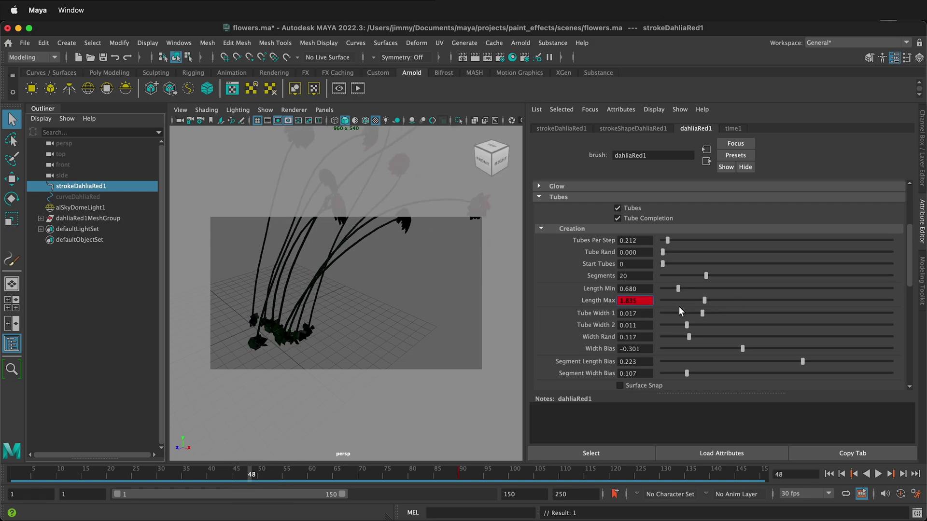
# Step: Rekey Length Max to 0.871 at frame 48; set Width Rand 0.179 and Tube Width 2 0.019
pyautogui.moveTo(705, 301); pyautogui.dragTo(683, 305)
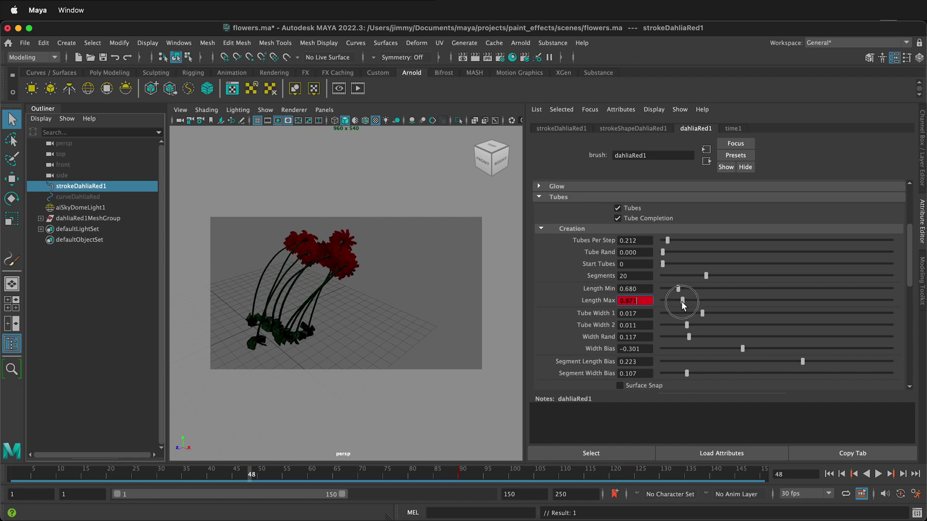
pyautogui.rightClick(642, 300)
pyautogui.click(653, 313)
pyautogui.moveTo(690, 337)
pyautogui.mouseDown()
pyautogui.moveTo(754, 335)
pyautogui.moveTo(723, 338)
pyautogui.mouseUp()
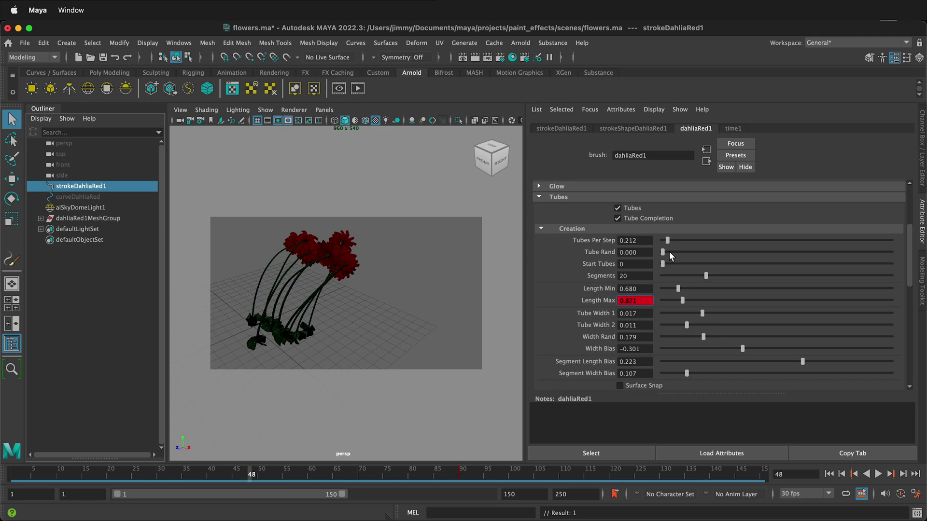
pyautogui.moveTo(686, 324)
pyautogui.mouseDown()
pyautogui.moveTo(829, 326)
pyautogui.moveTo(655, 327)
pyautogui.moveTo(743, 334)
pyautogui.moveTo(700, 337)
pyautogui.mouseUp()
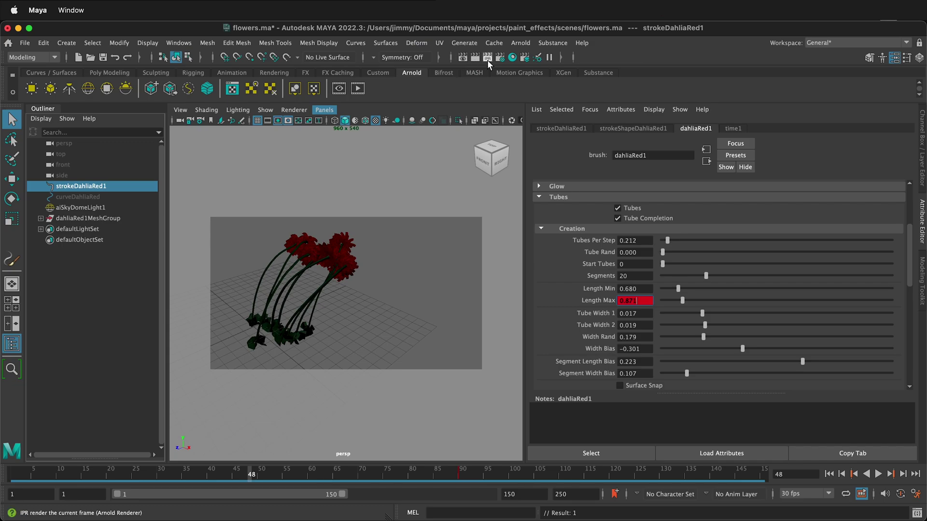
# Step: In Render Settings, keep name_#.ext frame naming and apply the HD_1080 image size preset (1920 x 1080)
pyautogui.click(501, 58)
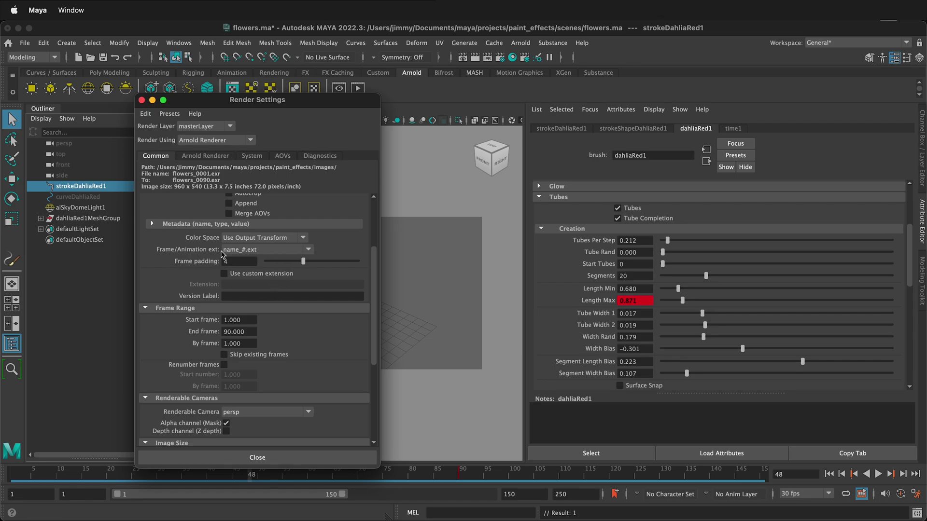
pyautogui.click(259, 250)
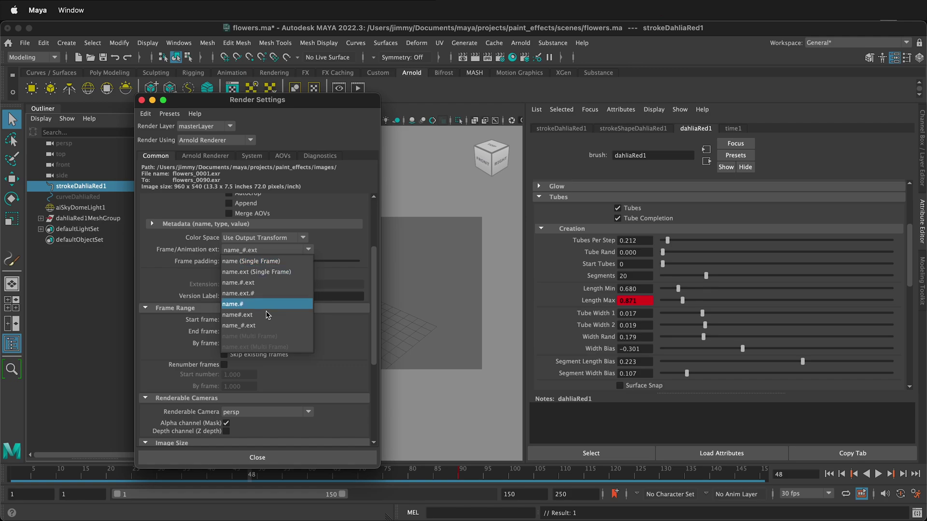
pyautogui.click(255, 326)
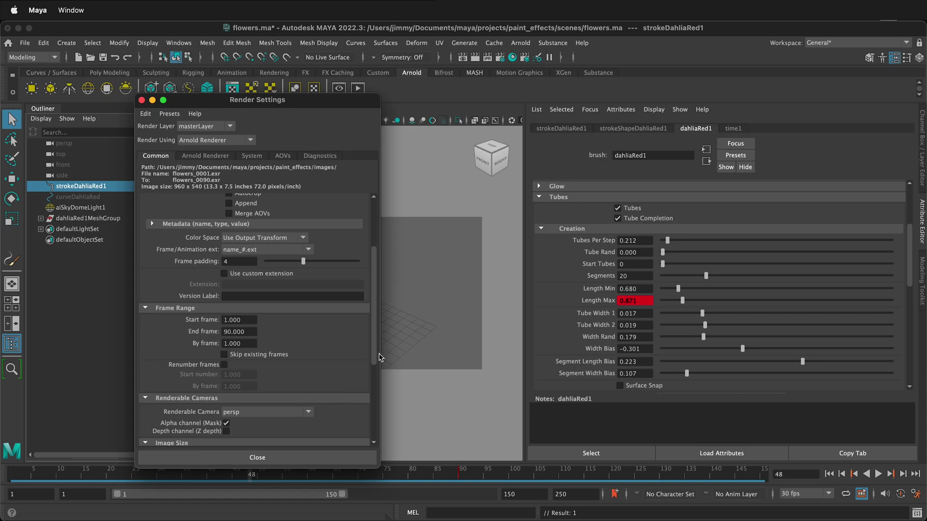
pyautogui.moveTo(374, 356); pyautogui.dragTo(379, 419)
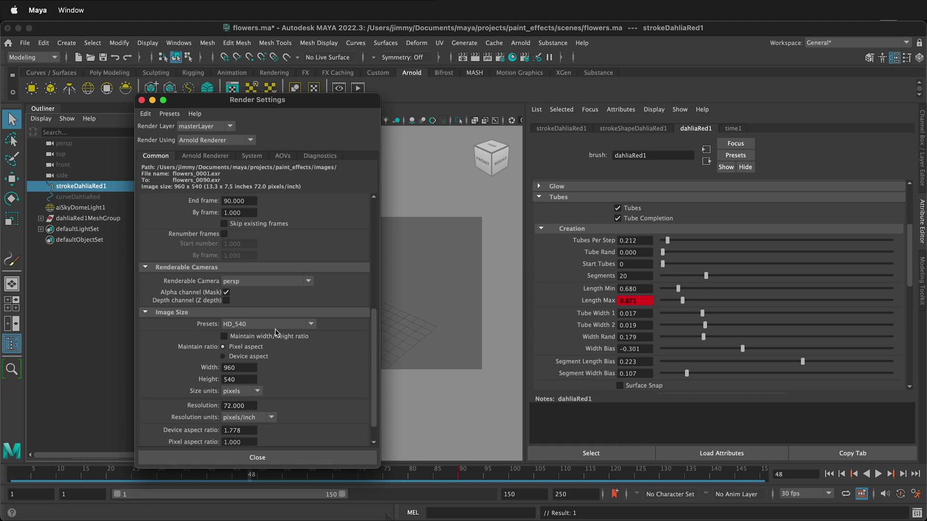
pyautogui.click(259, 325)
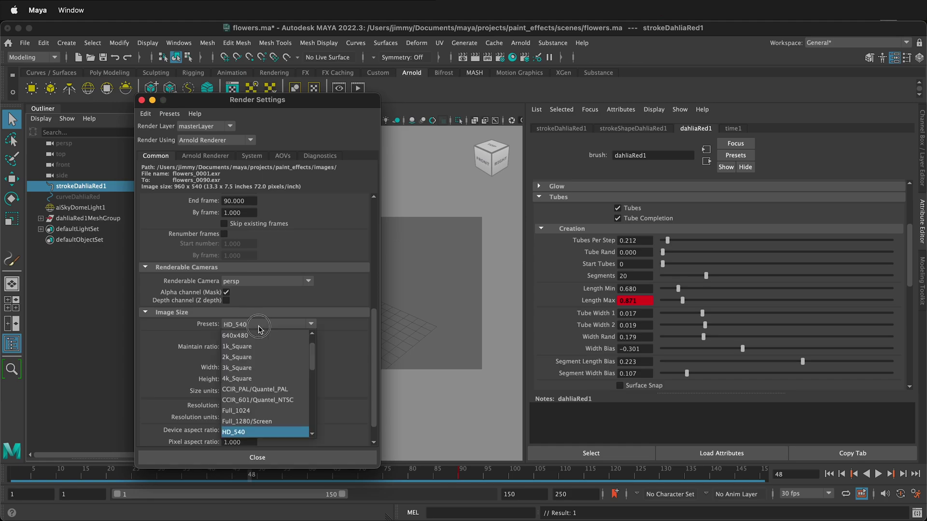
pyautogui.click(315, 365)
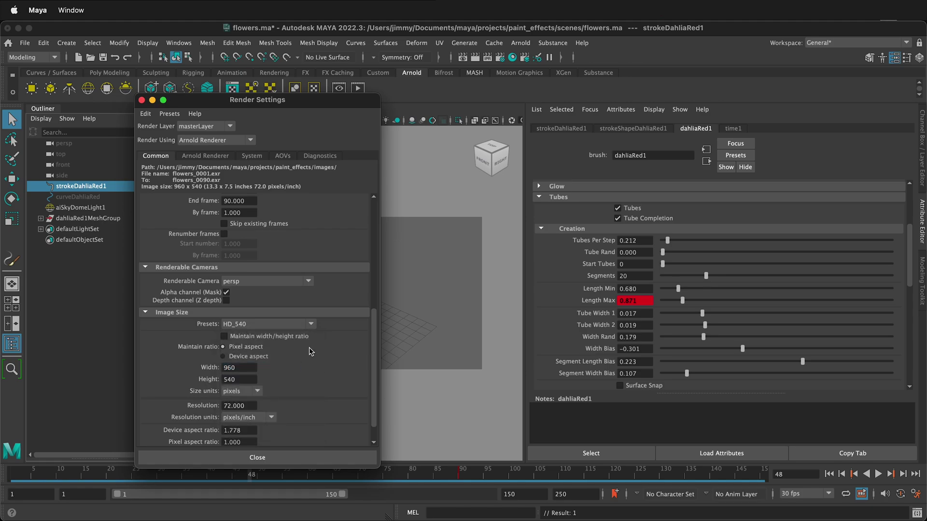
pyautogui.click(311, 323)
pyautogui.scroll(-5, 316, 369)
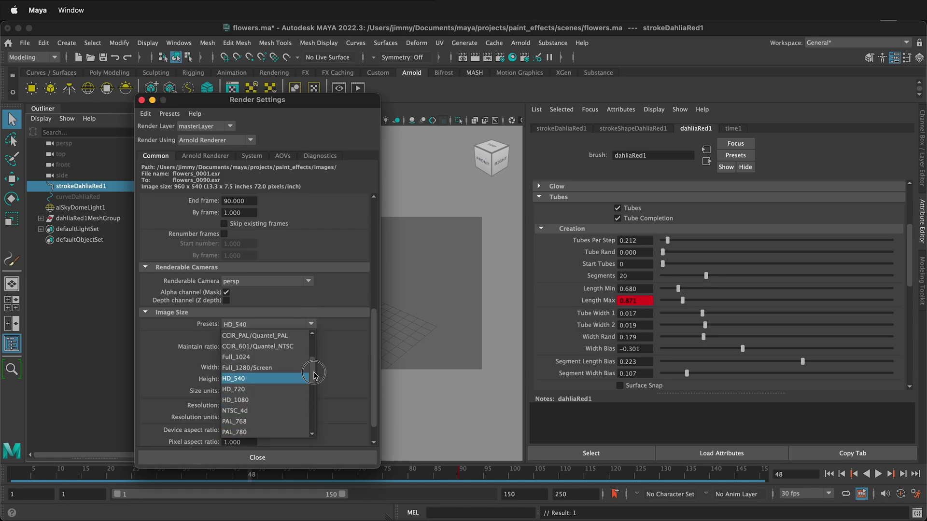
pyautogui.click(273, 344)
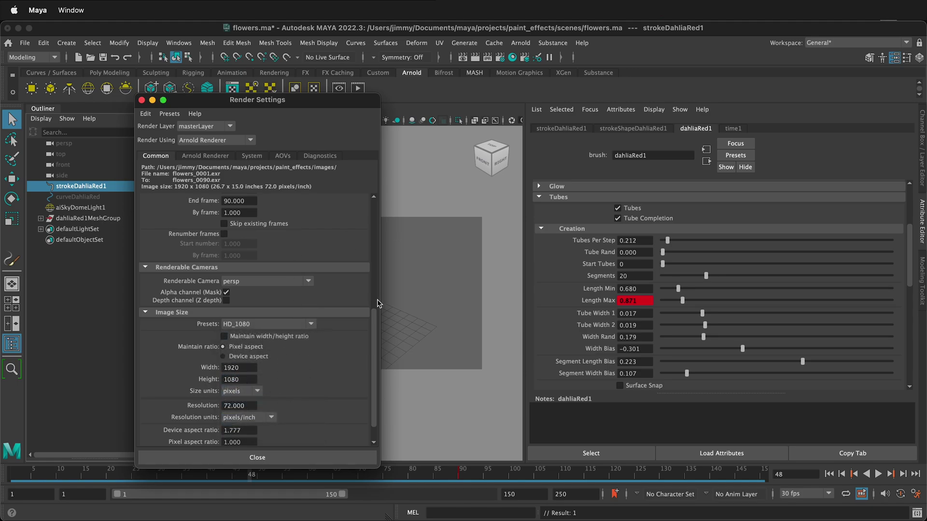
pyautogui.click(281, 457)
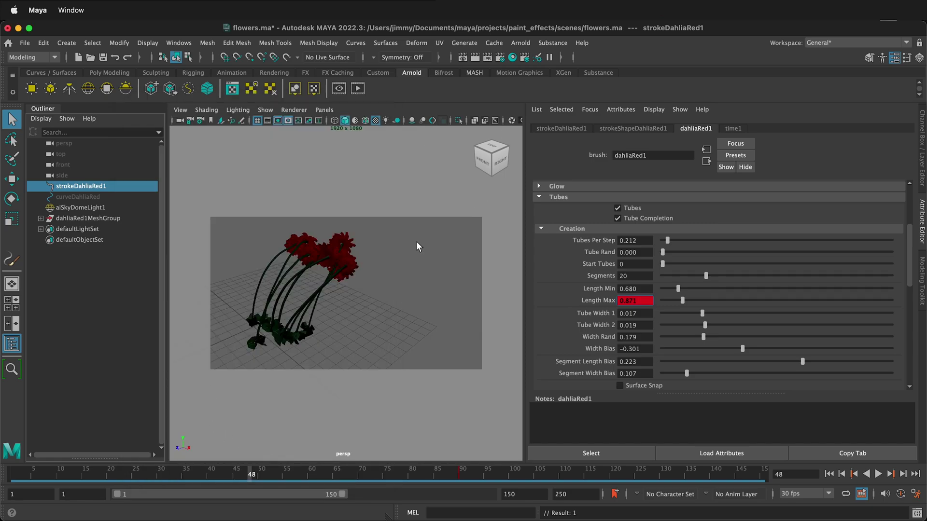
# Step: From Render View, render the masterLayer sequence, frames 1 to 90, into a new images/dahlia output folder
pyautogui.click(463, 57)
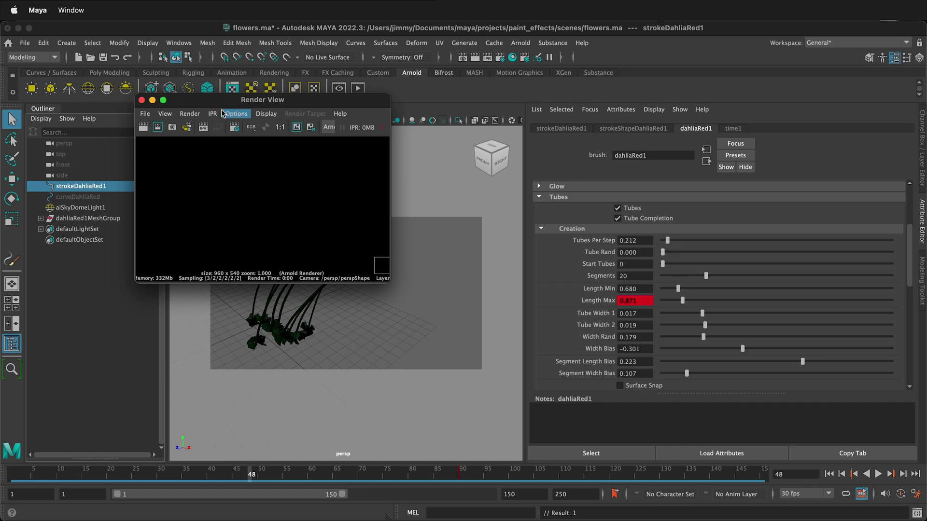
pyautogui.click(180, 119)
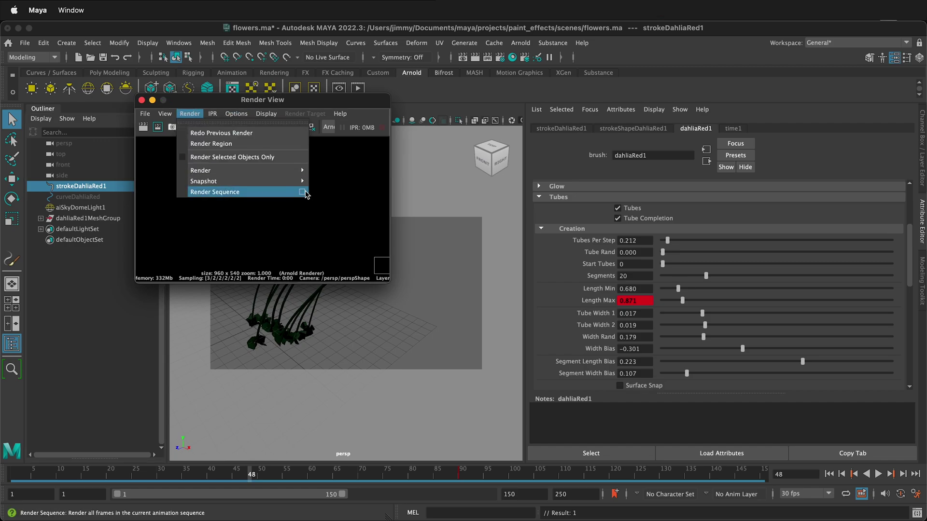
pyautogui.click(303, 192)
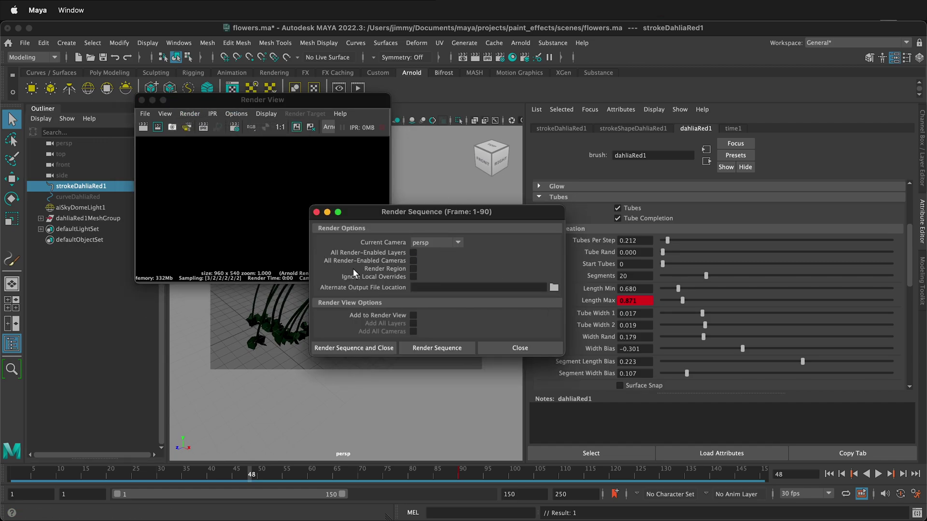
pyautogui.click(553, 288)
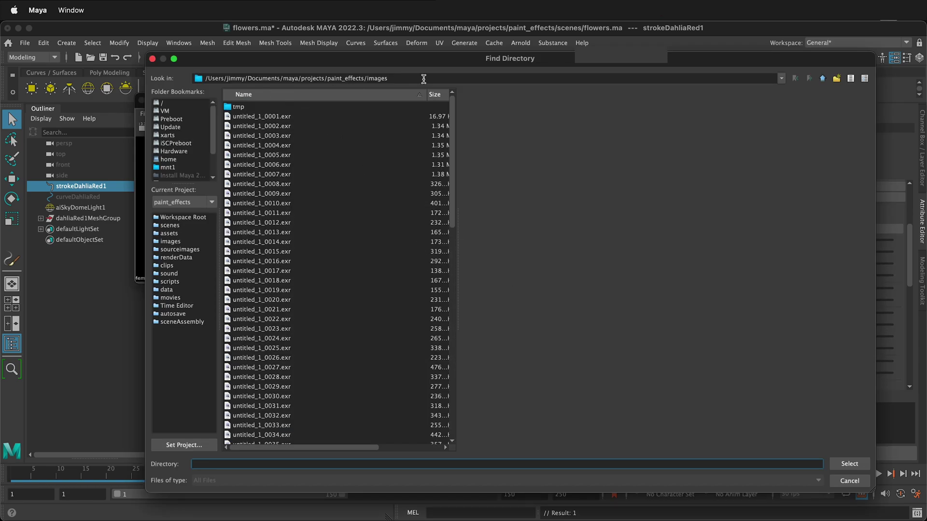
pyautogui.click(838, 80)
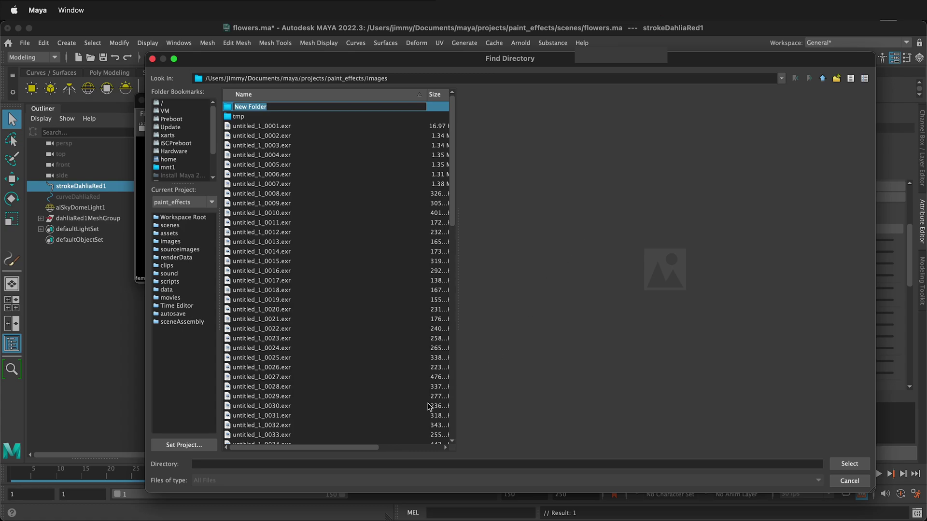
pyautogui.write('dahlia')
pyautogui.press('Return')
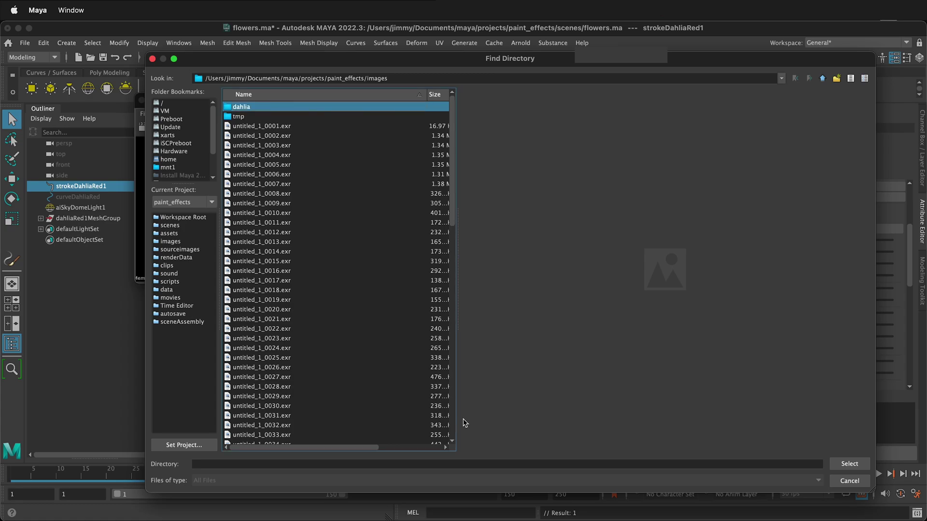
pyautogui.click(850, 463)
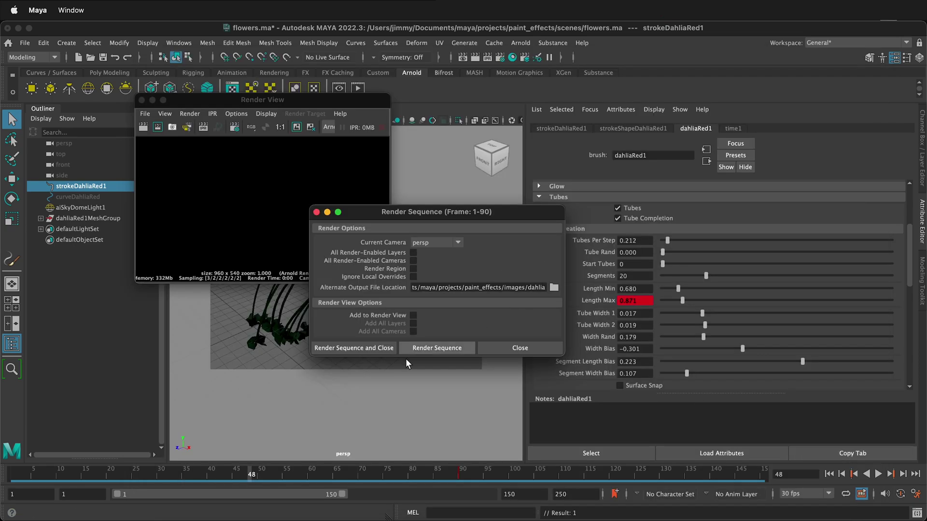
pyautogui.click(435, 345)
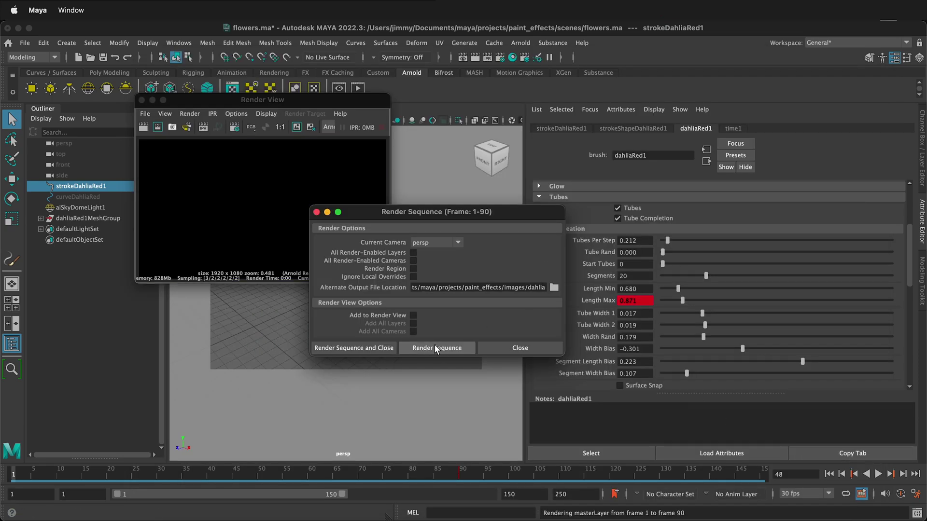